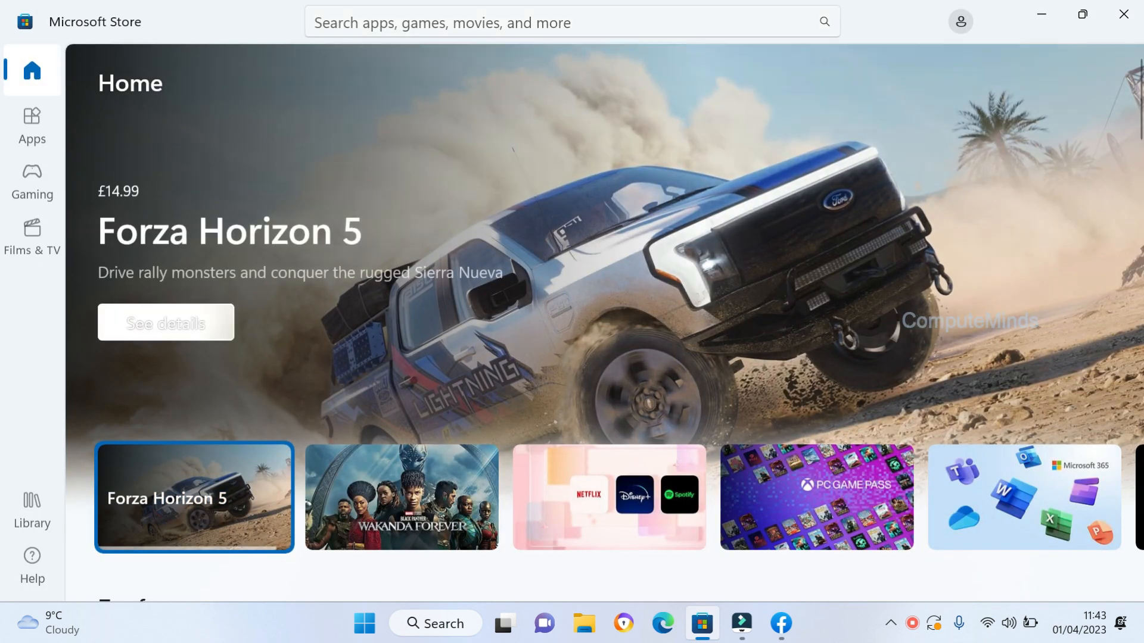
Remove the recent "facebook app" search entry and search the store for "canvas".
left_click(548, 22)
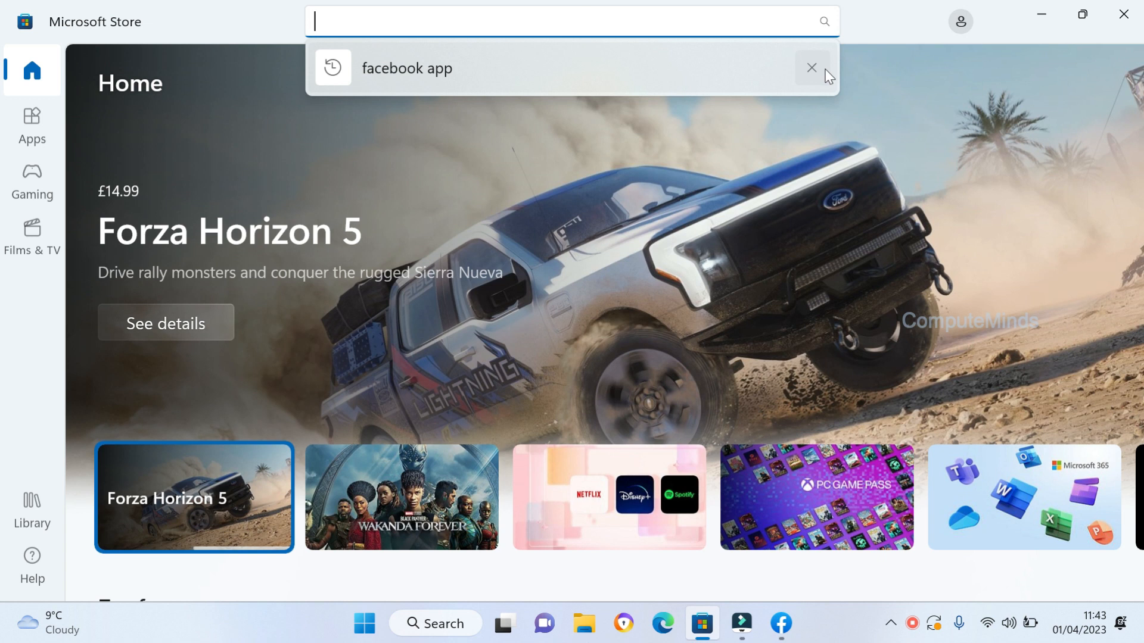
left_click(811, 68)
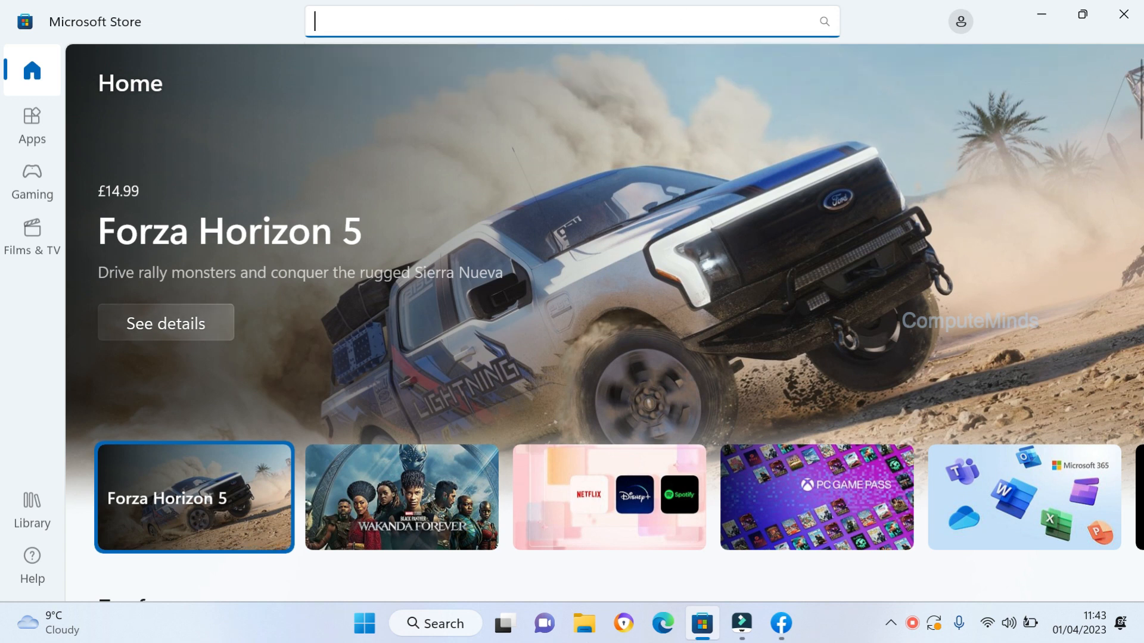
type("c")
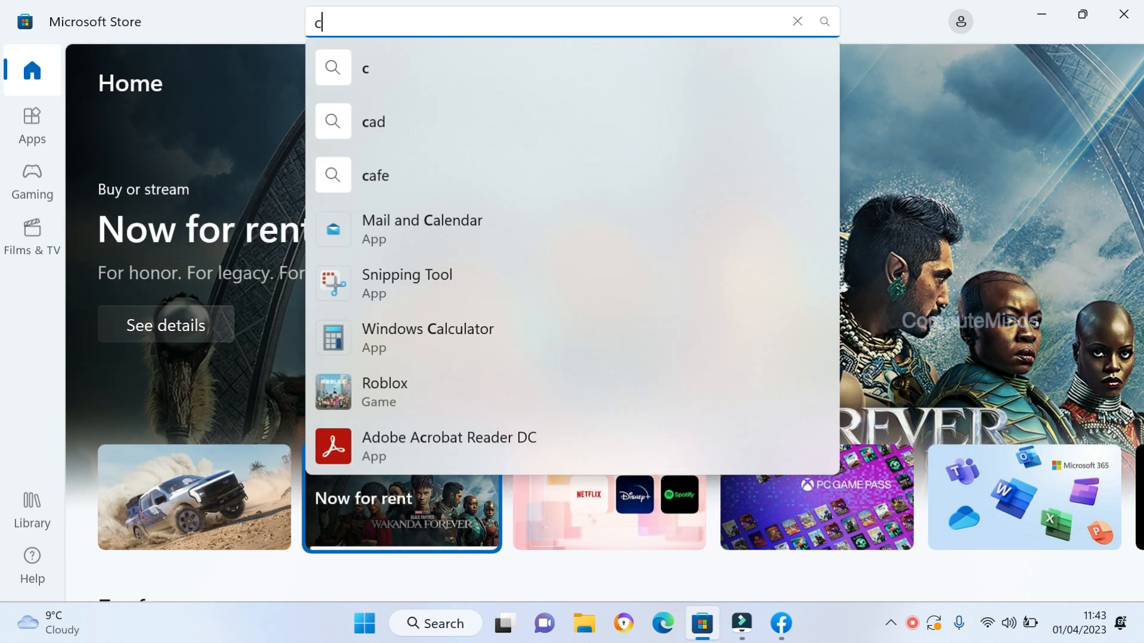
type("an")
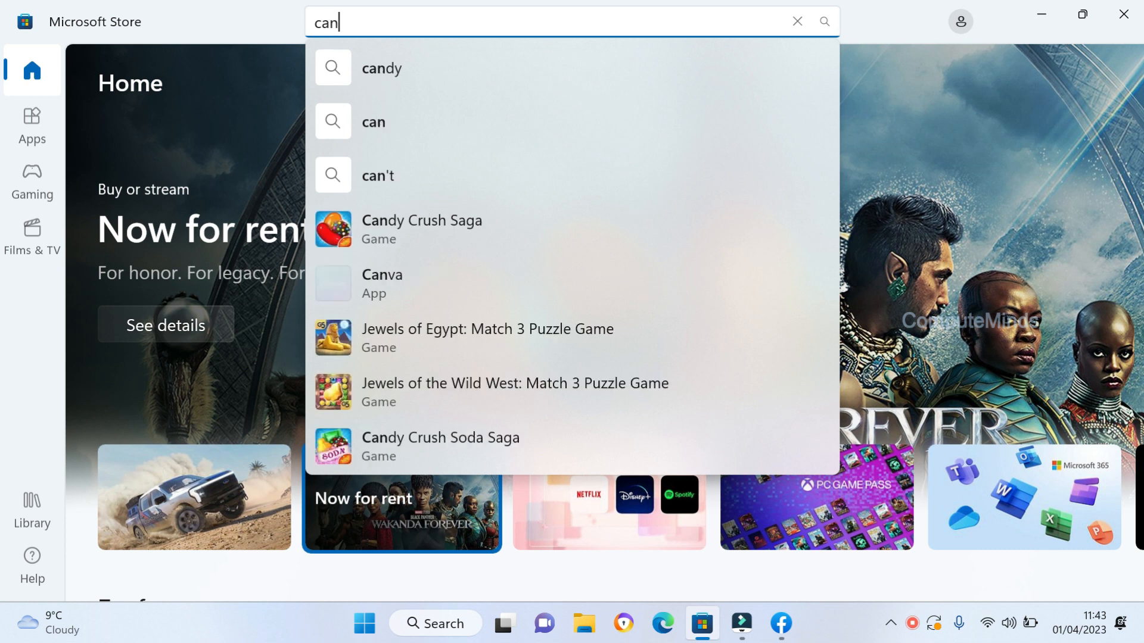
type("vas")
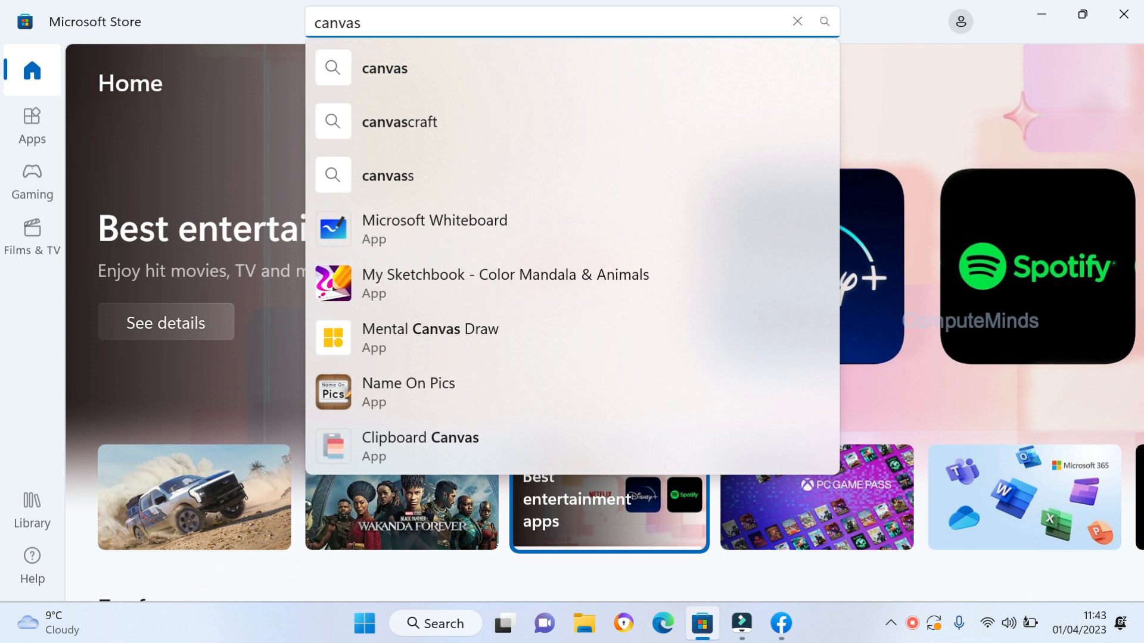
left_click(399, 70)
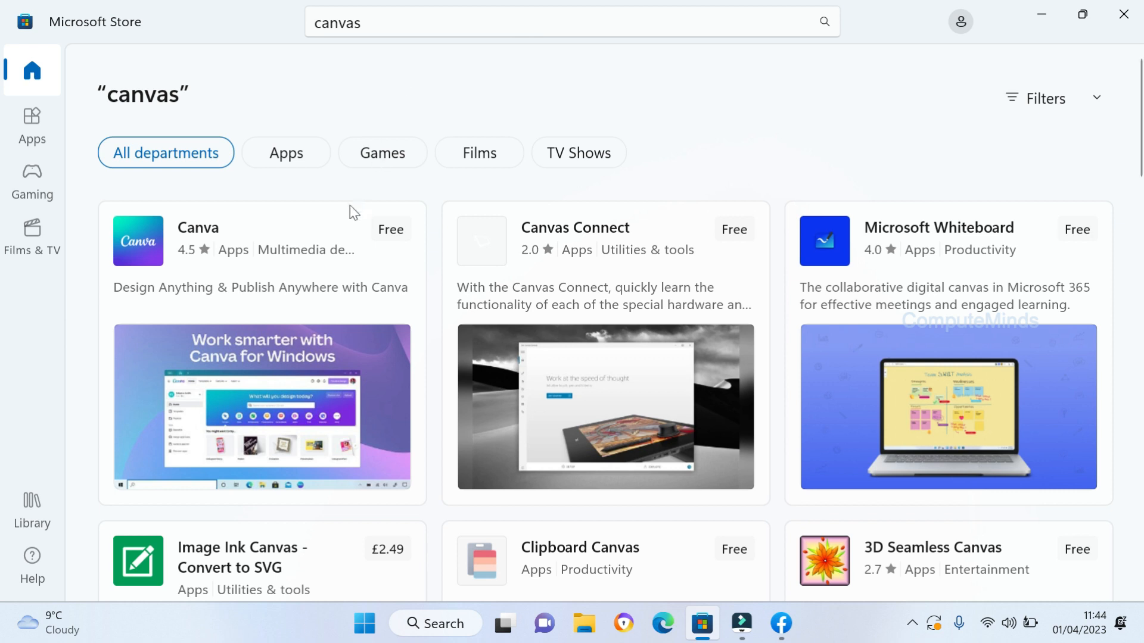
Install the free Canva app from its store page, then minimize the store window.
left_click(258, 379)
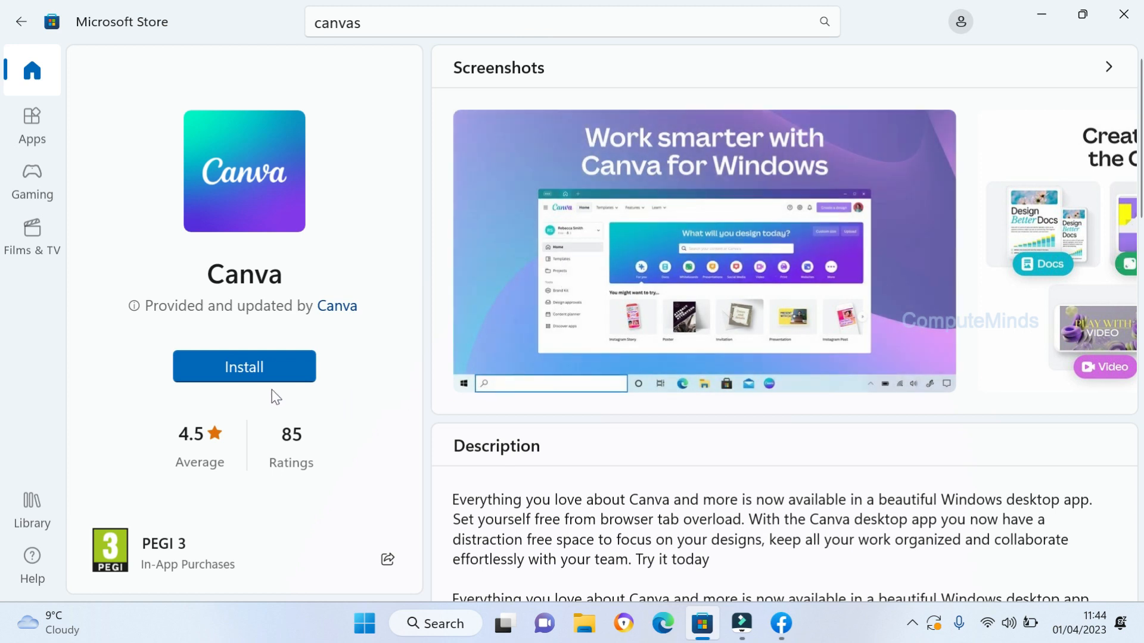
left_click(250, 376)
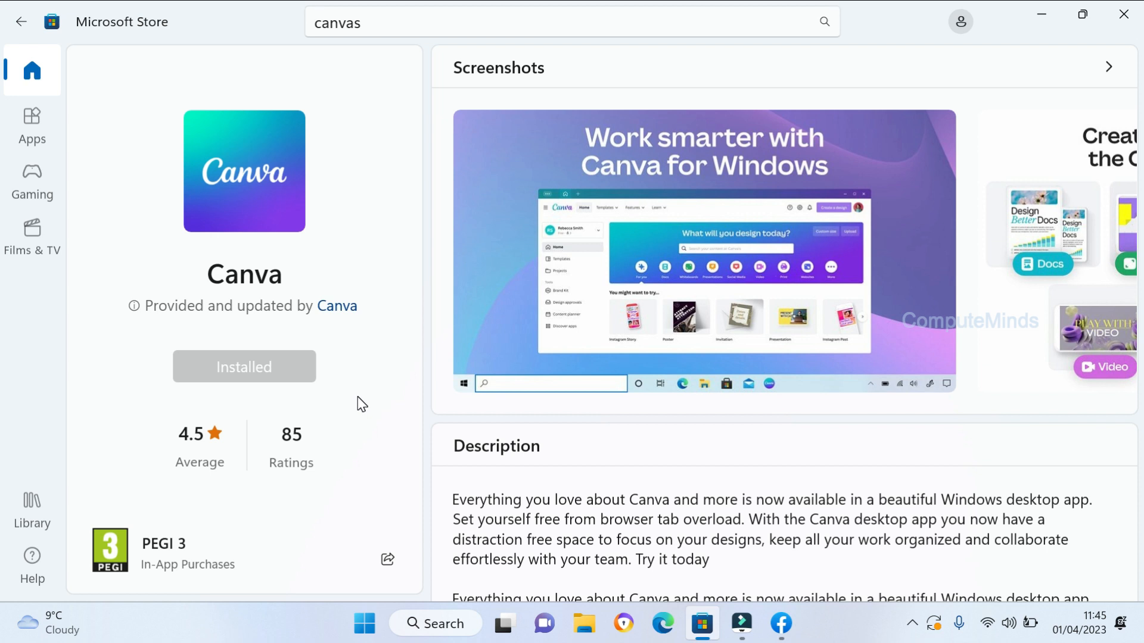
left_click(1042, 24)
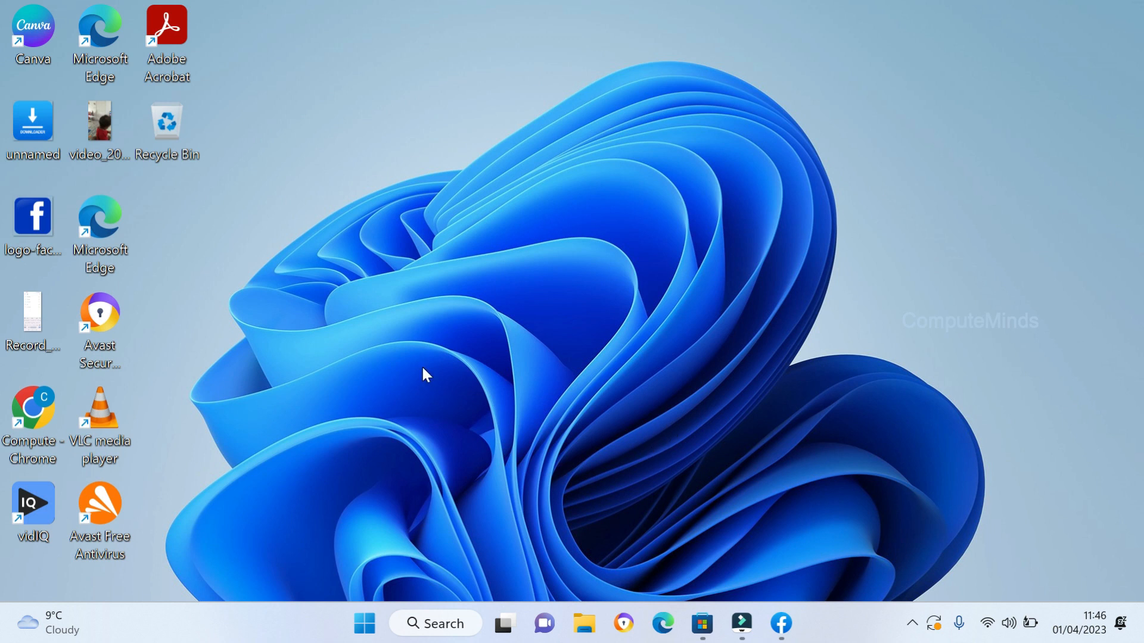
Launch the installed Canva app and accept all cookies on its welcome screen.
left_click(364, 624)
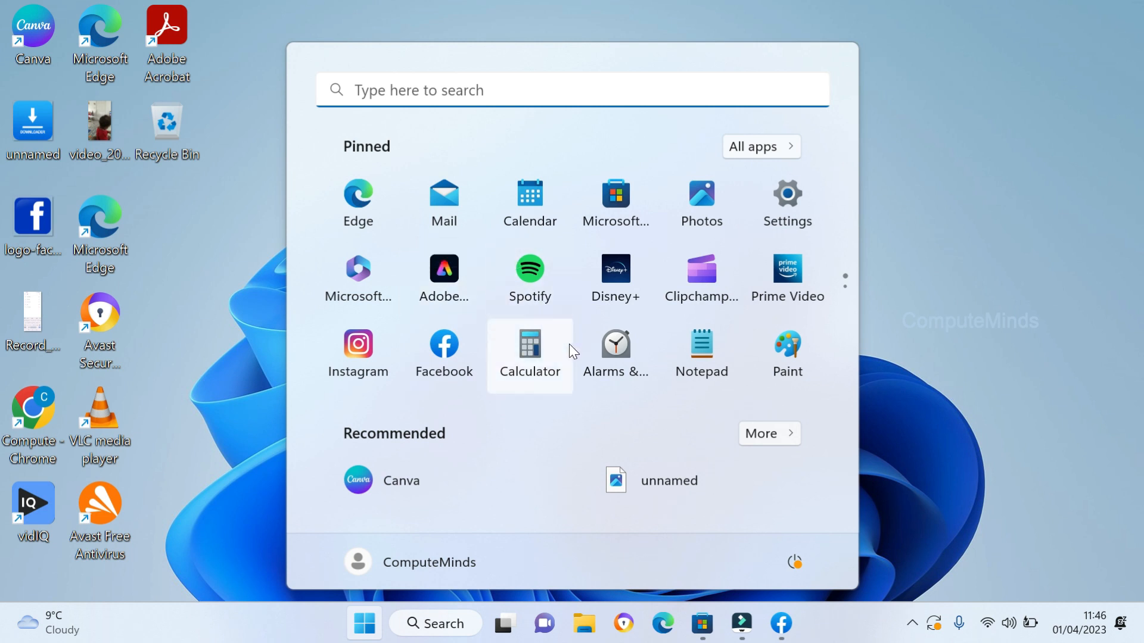
left_click(392, 482)
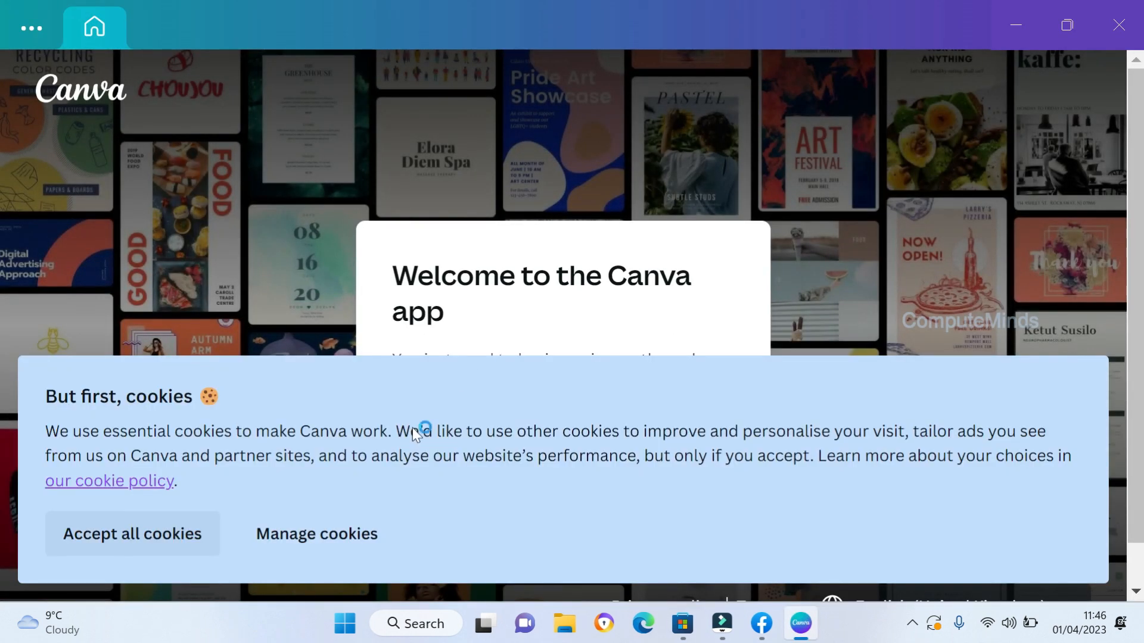
left_click(180, 534)
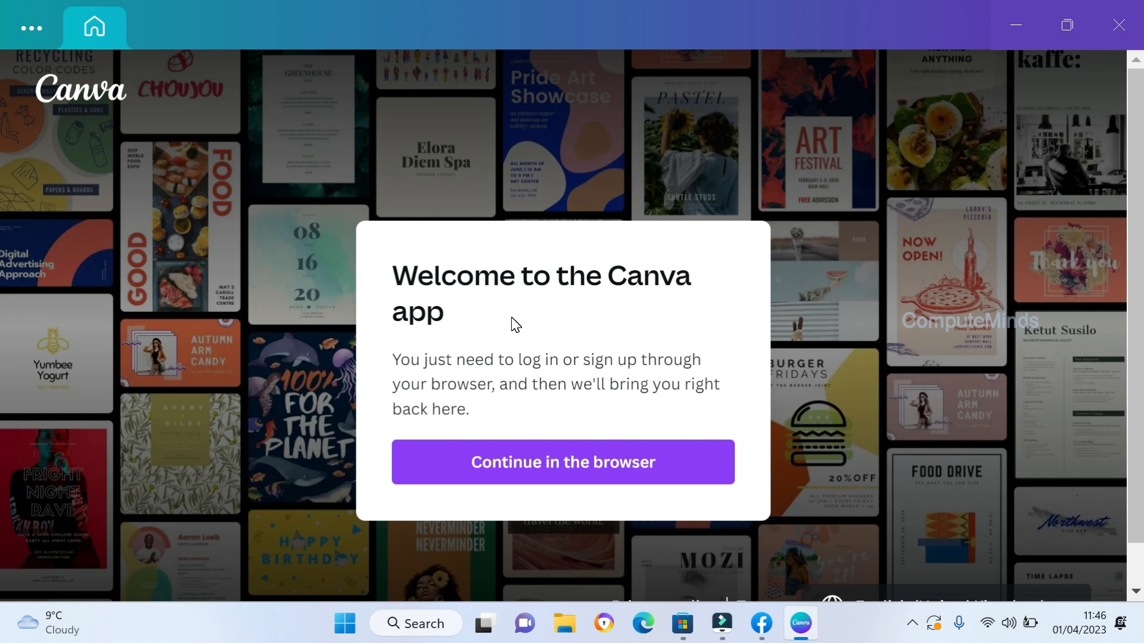
Continue to the Canva login page in the browser, accept all cookies there and view the login options.
left_click(548, 465)
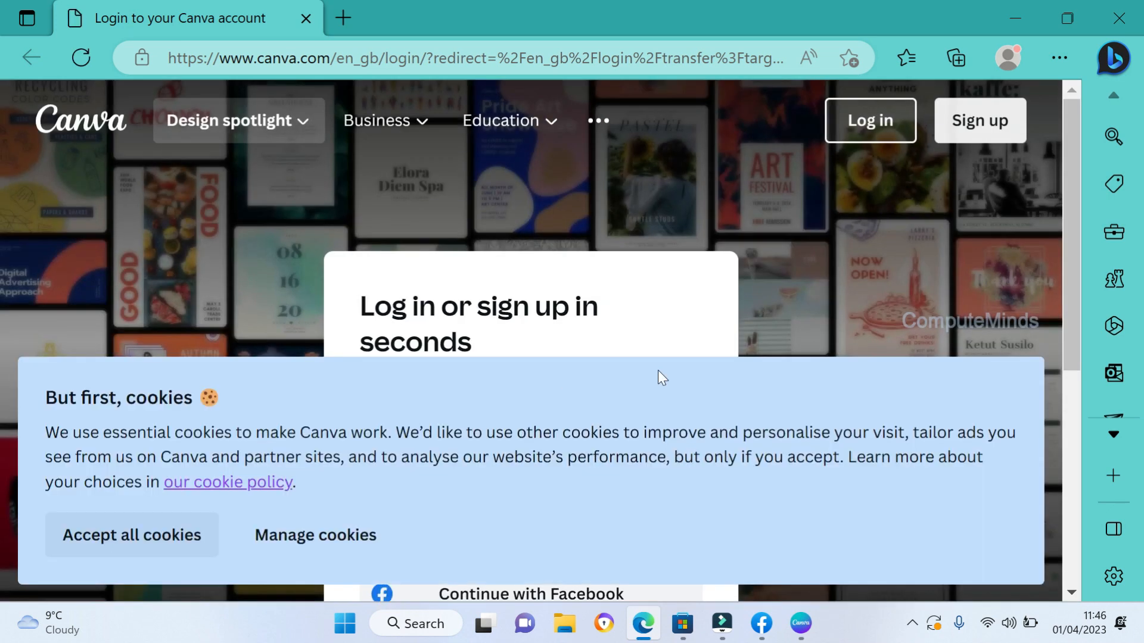
left_click(128, 547)
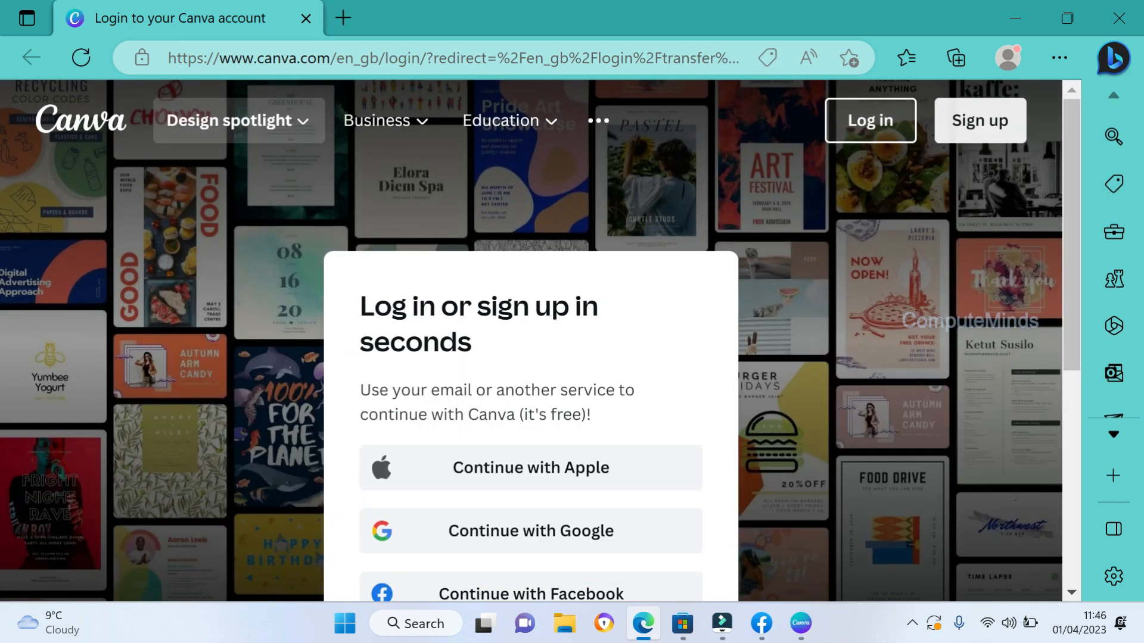
left_click_drag(1074, 359, 1081, 414)
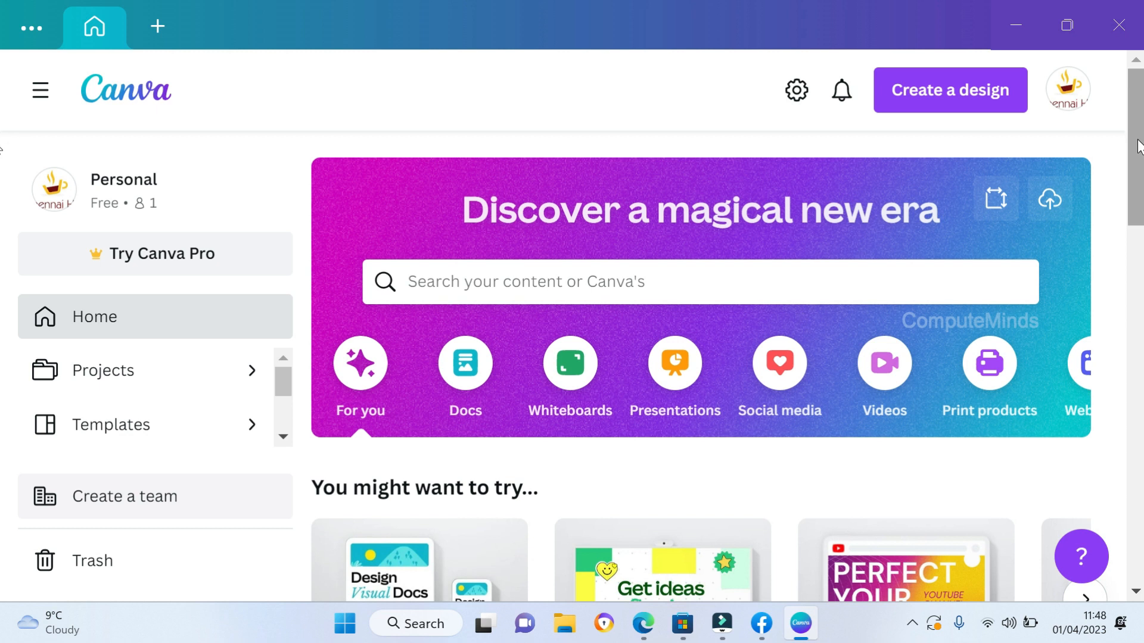
Start a new YouTube Thumbnail design from the suggested design types on the Canva home page.
scroll(1046, 223, "down", 5)
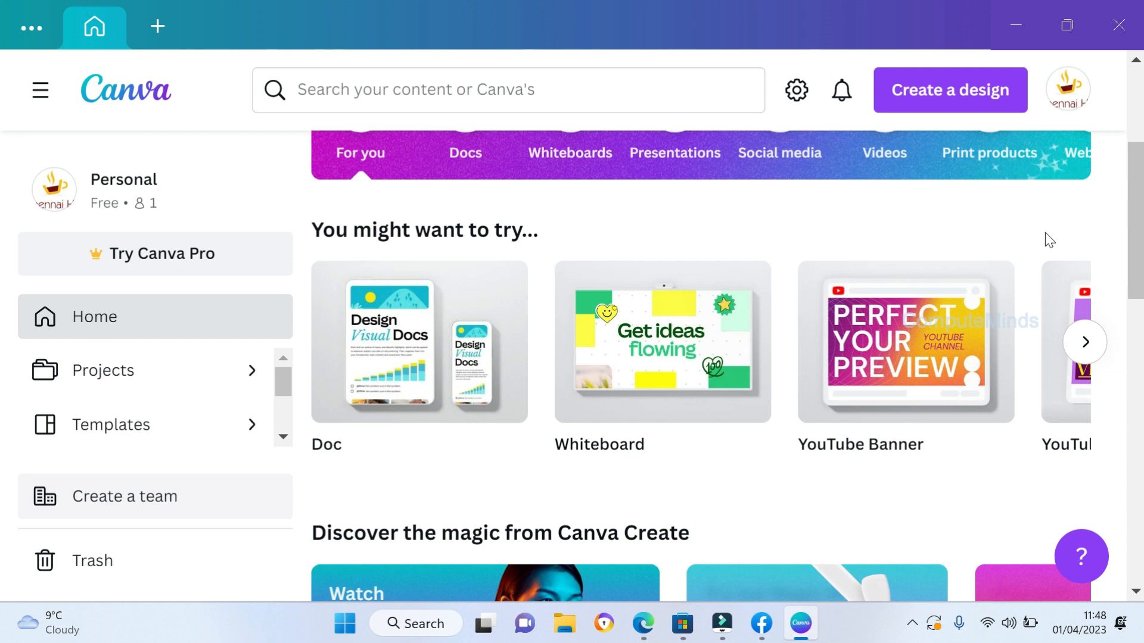
mouse_move(1140, 210)
left_mouse_down()
mouse_move(1141, 261)
mouse_move(1142, 232)
left_mouse_up()
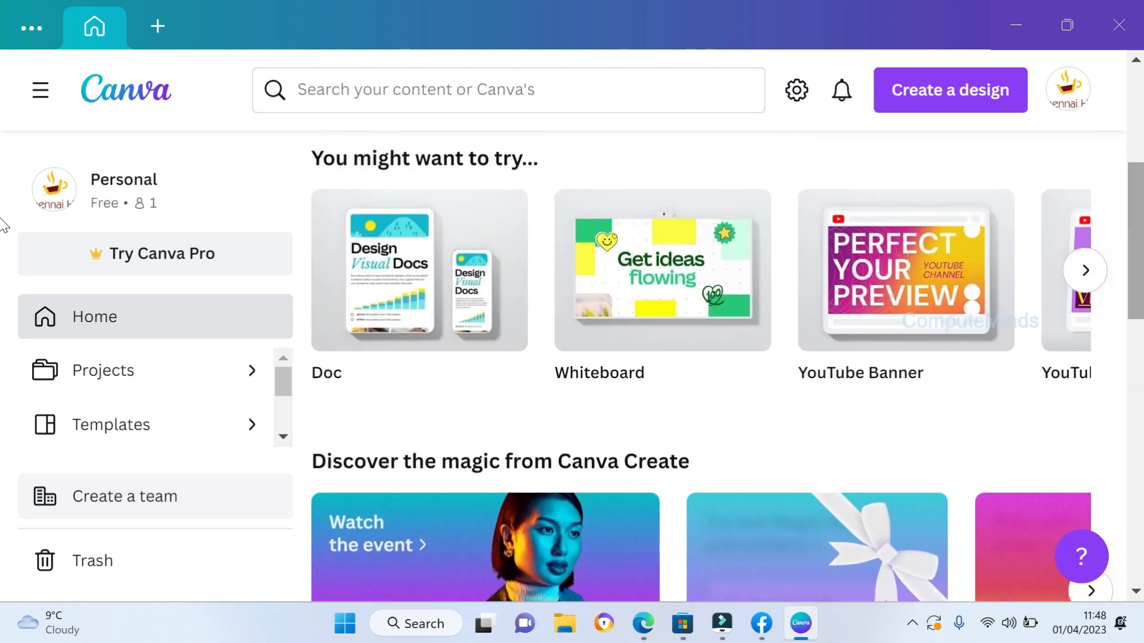
left_click(1085, 270)
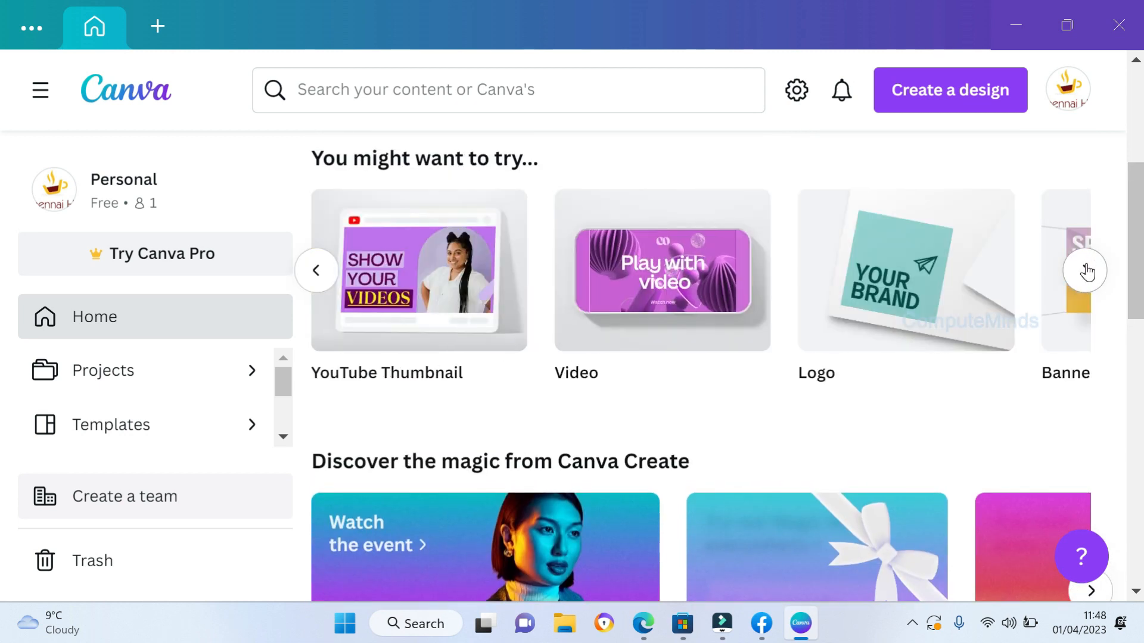
left_click(424, 276)
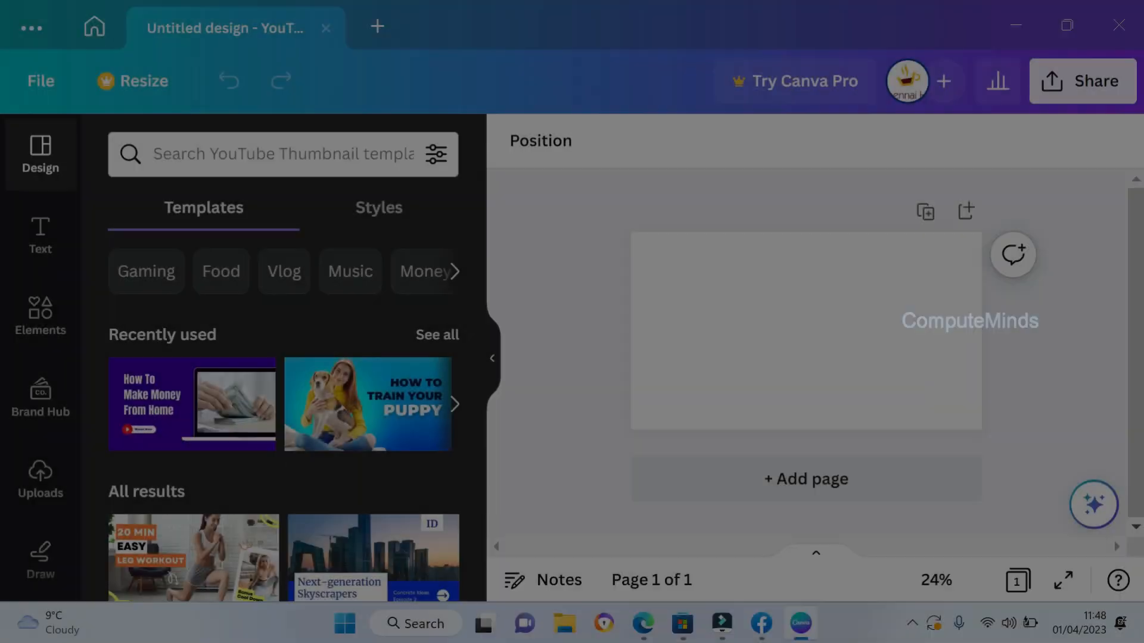
Search the templates for "laptop" and apply the "How To Make Money From Home" template to the page.
left_click(274, 142)
type("laptop")
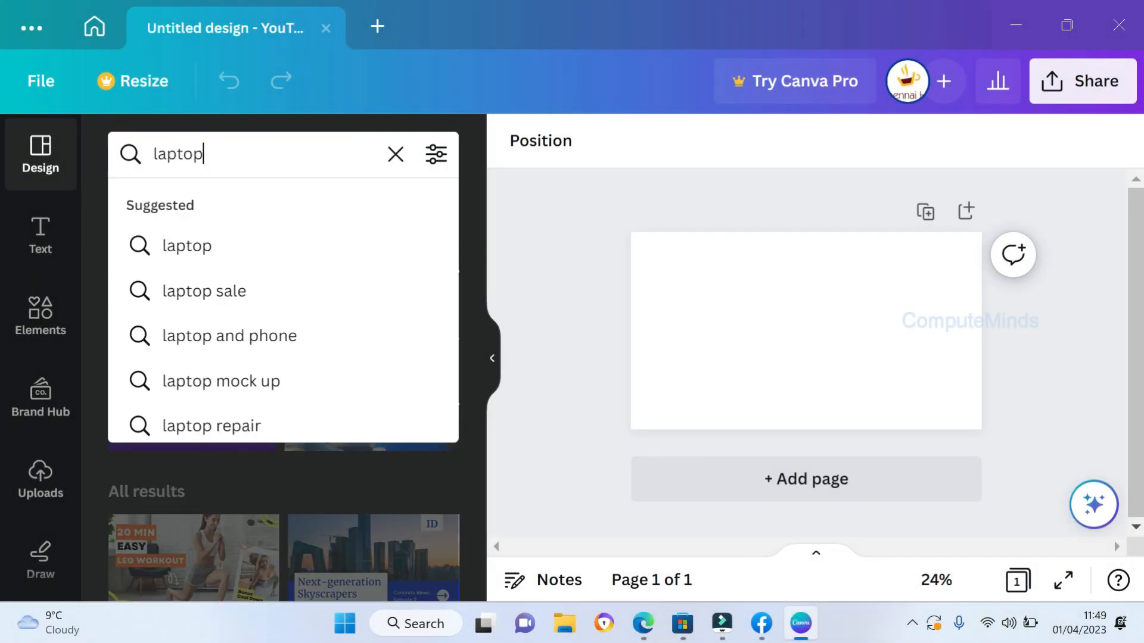
key("Return")
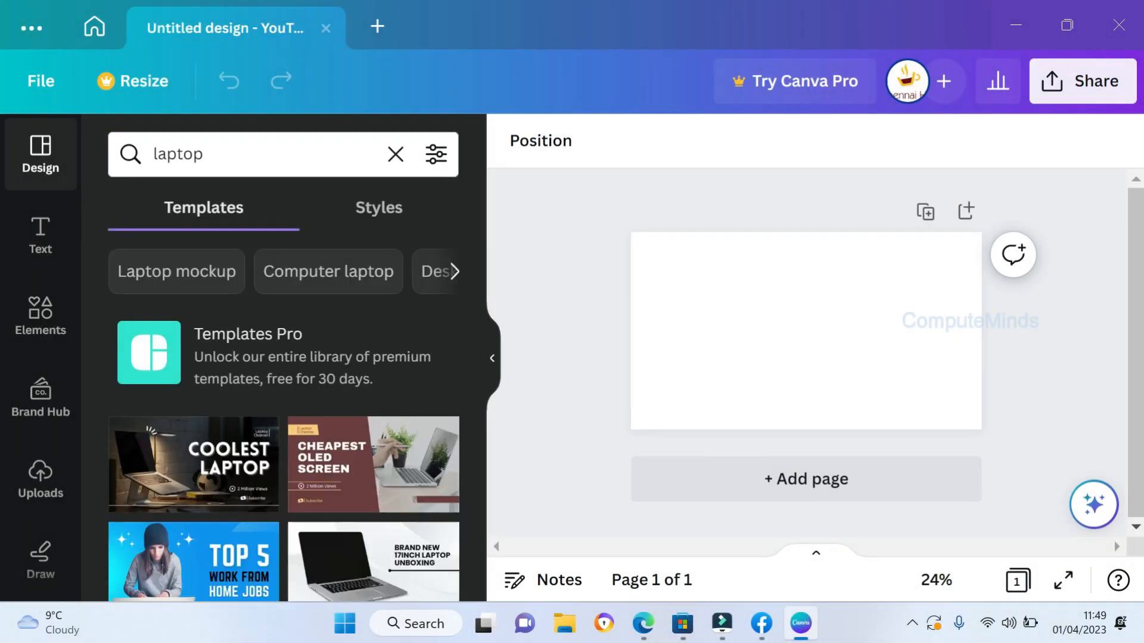
left_click_drag(477, 257, 478, 380)
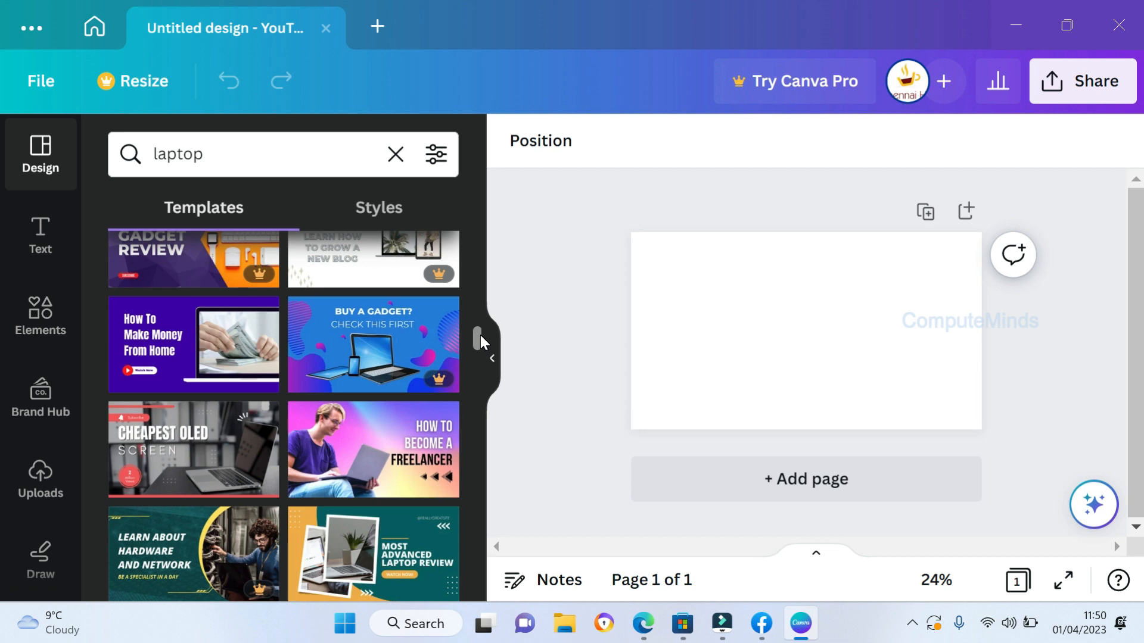
left_click(161, 358)
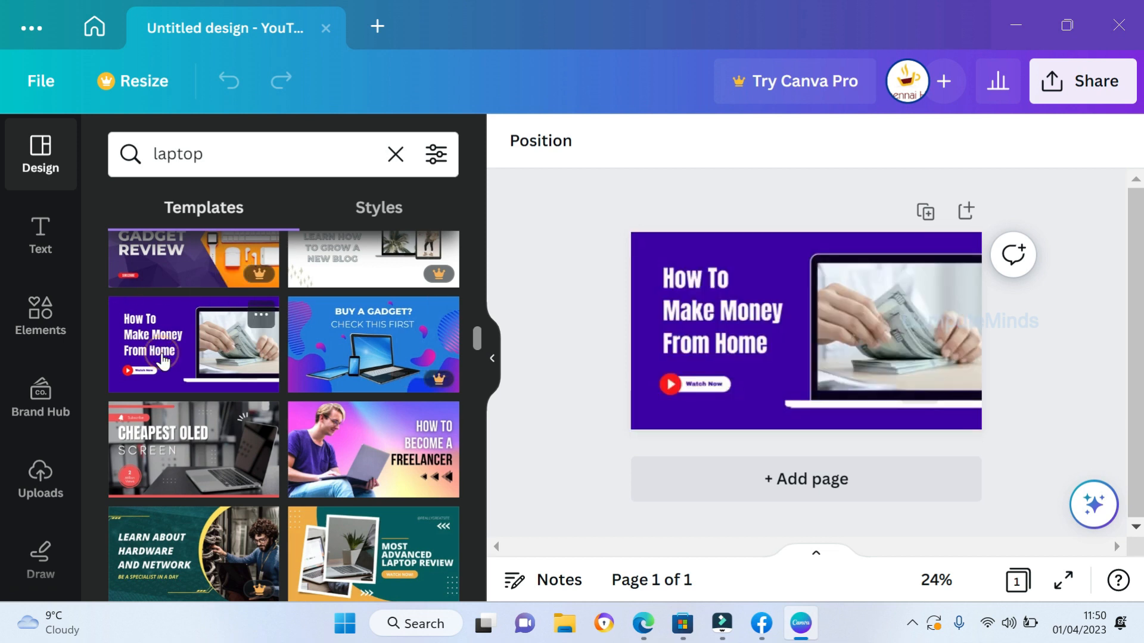
Delete the money photo from the laptop screen frame in the thumbnail.
left_click(892, 322)
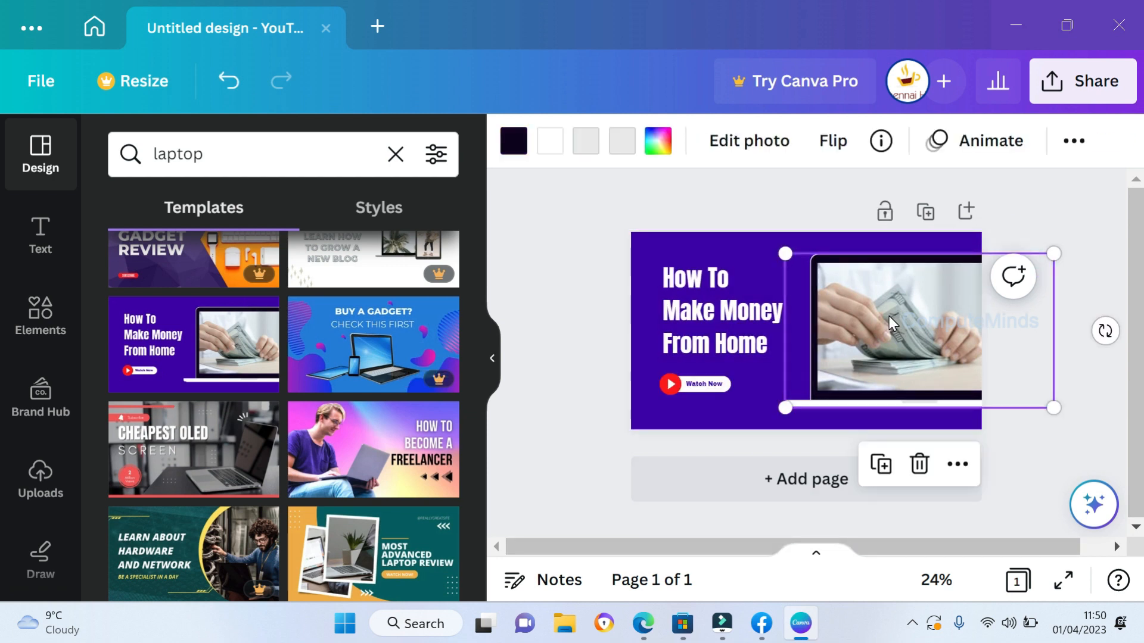
key("Delete")
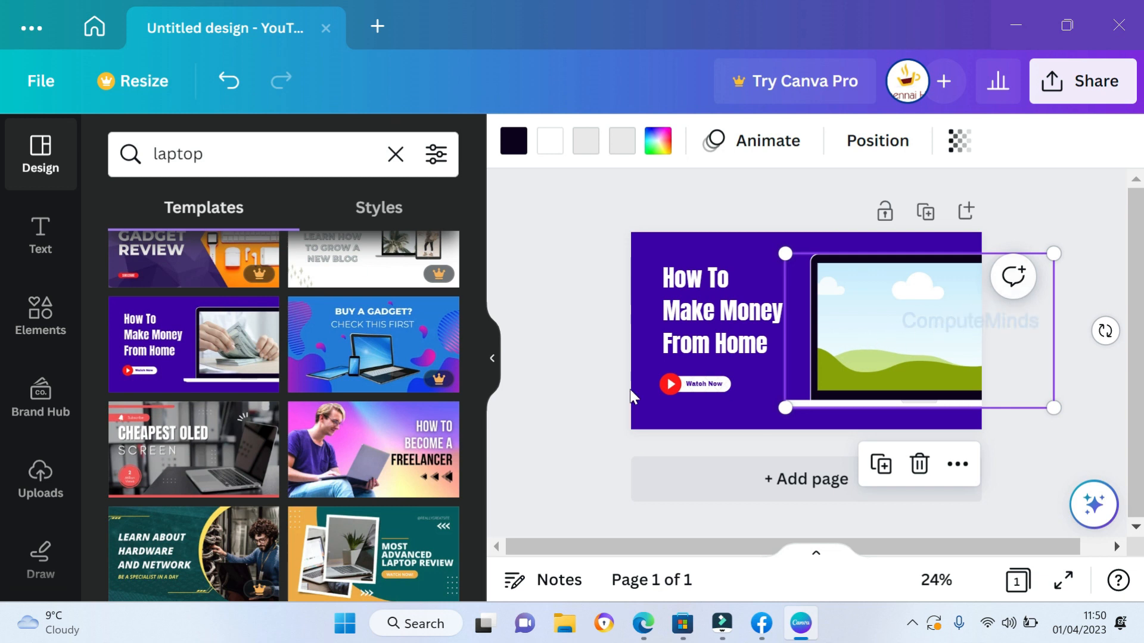
Upload the Facebook logo image from the Desktop and place it in the laptop screen frame.
left_click(41, 472)
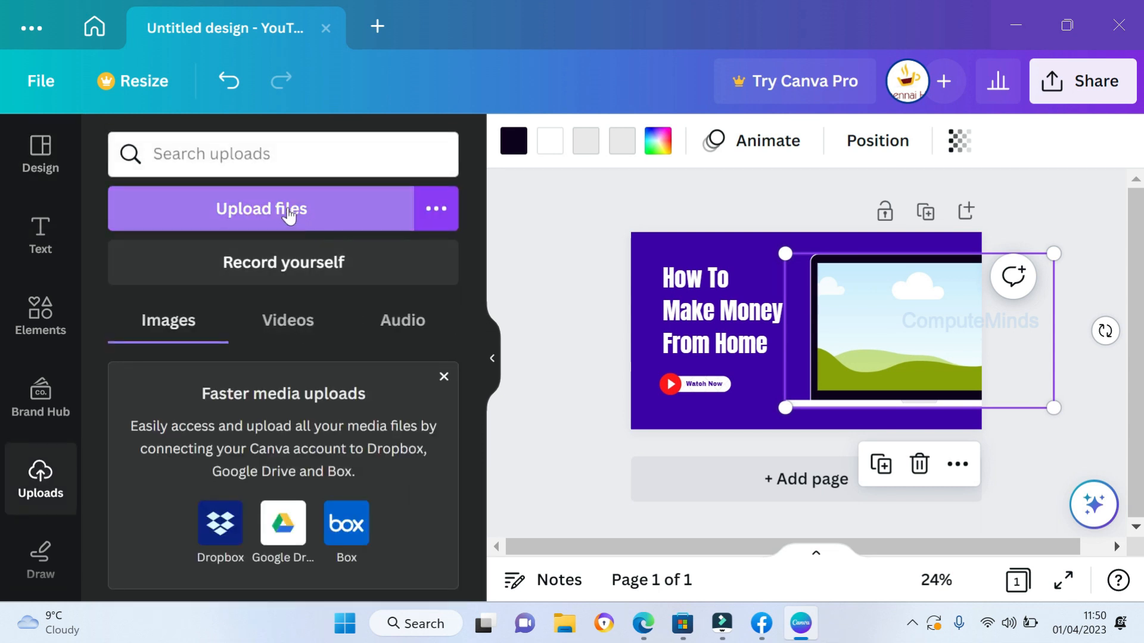
left_click(284, 210)
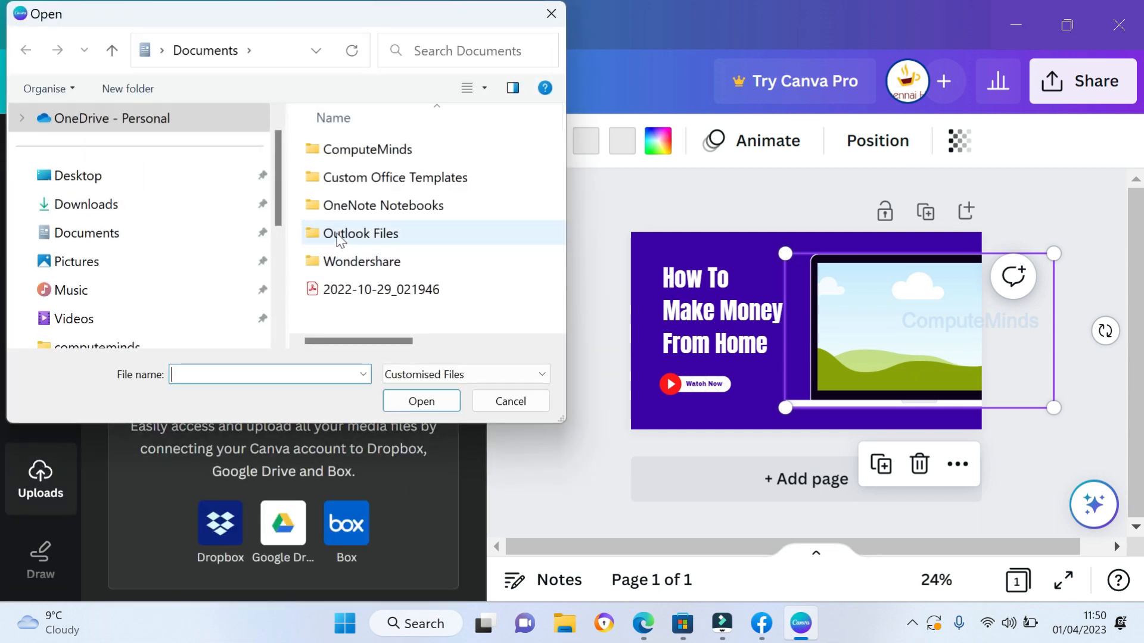
left_click(85, 186)
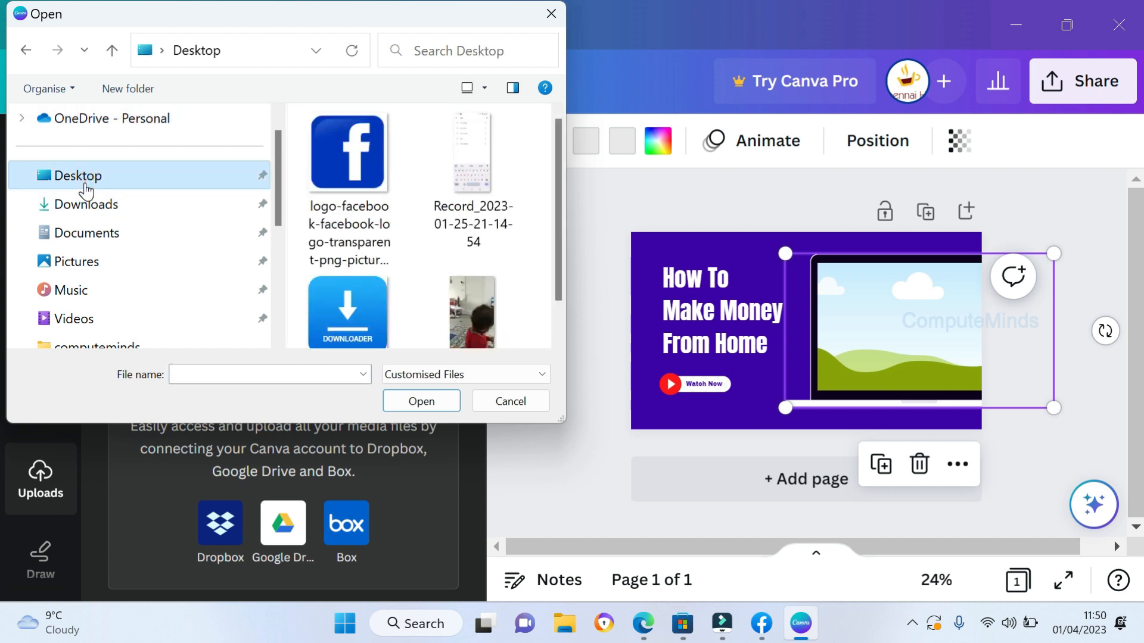
left_click(367, 156)
left_click(417, 400)
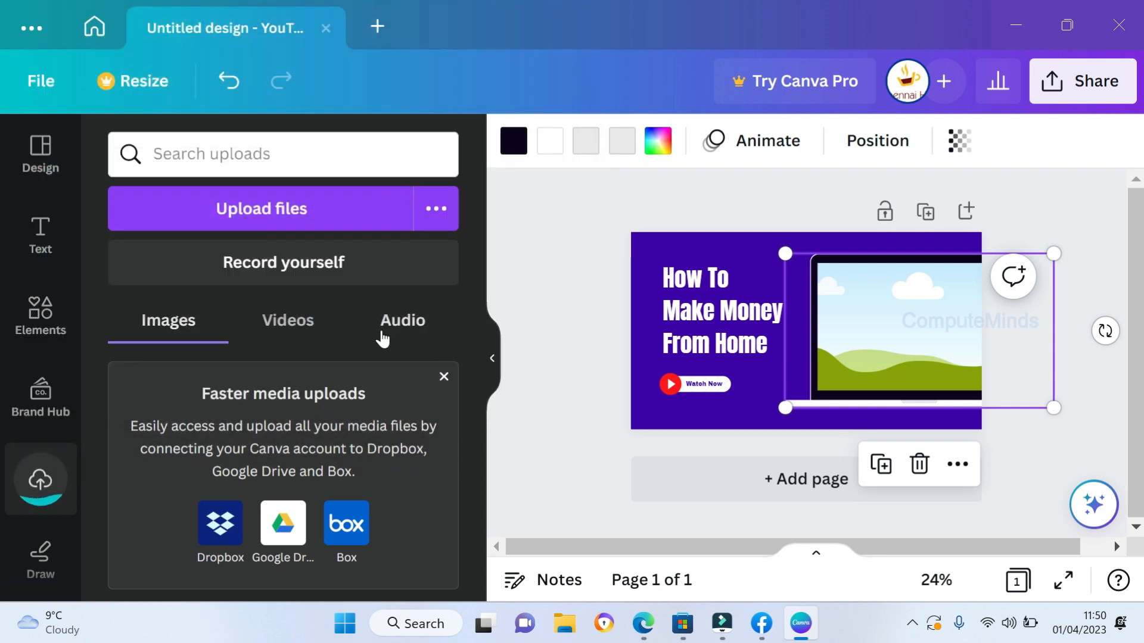
left_click(443, 377)
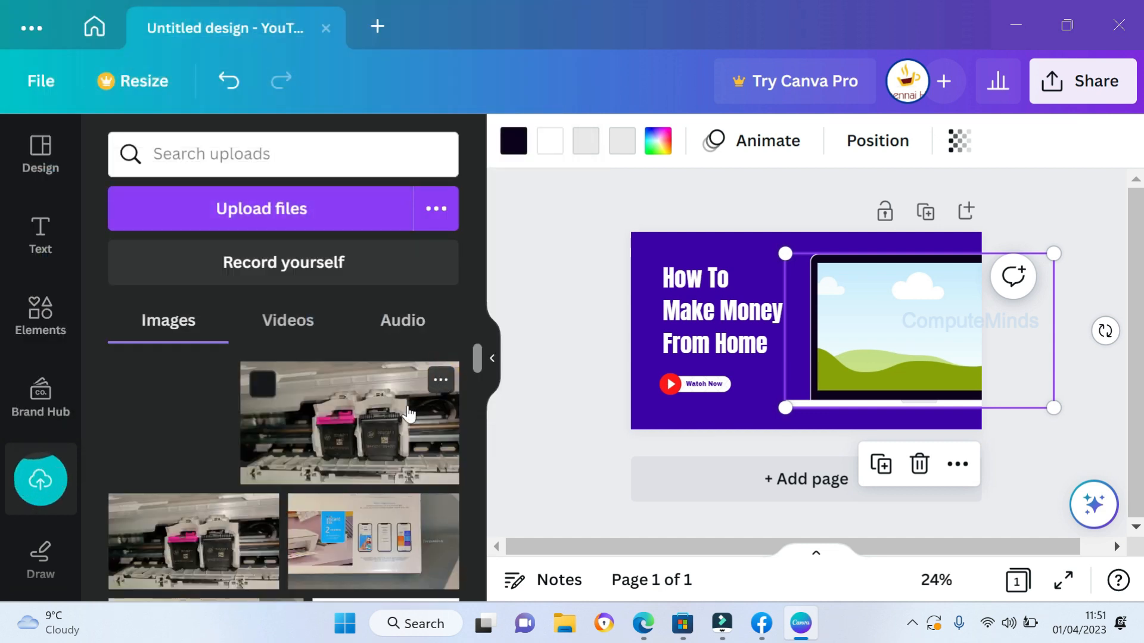
left_click_drag(167, 423, 888, 308)
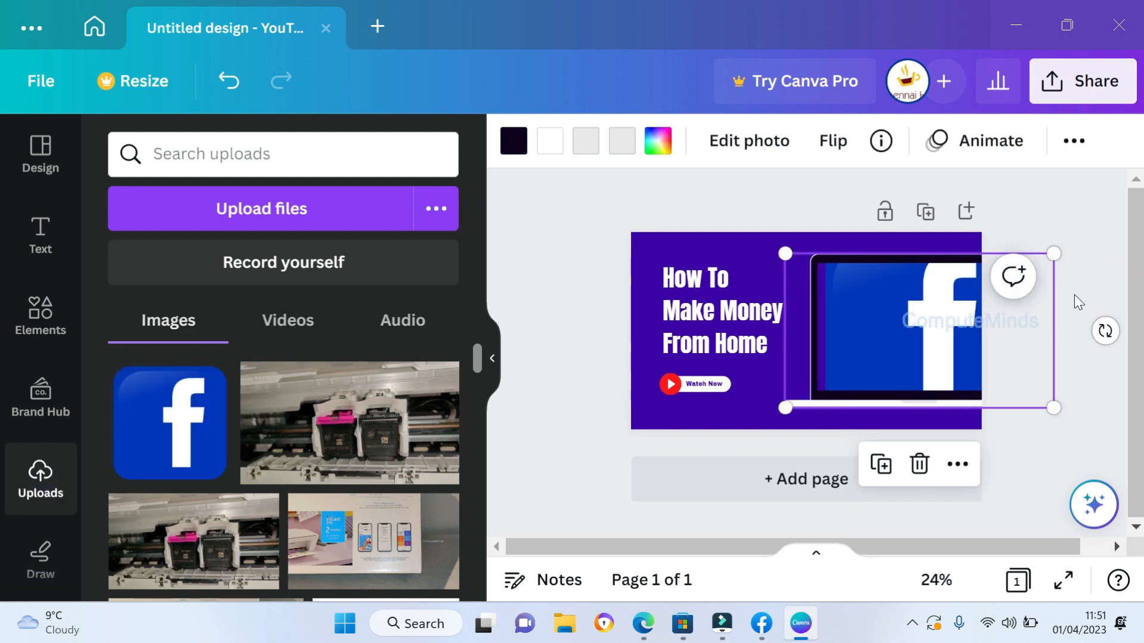
left_click(1087, 274)
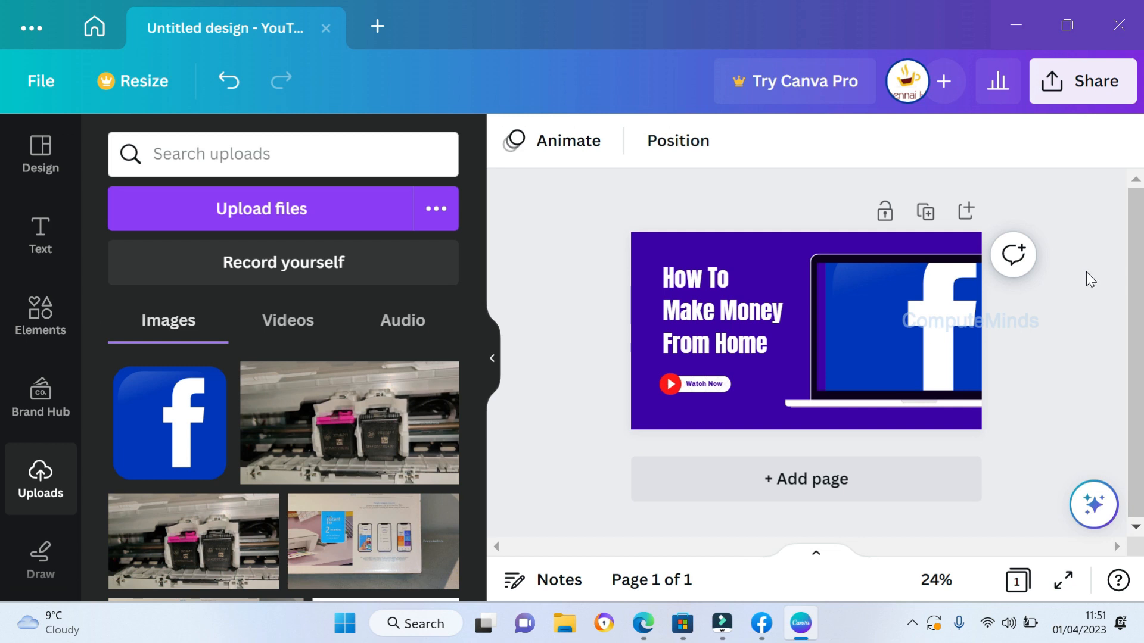
Colour the headline "How To Make Money From Home" light green from the default solid colours.
left_click(744, 311)
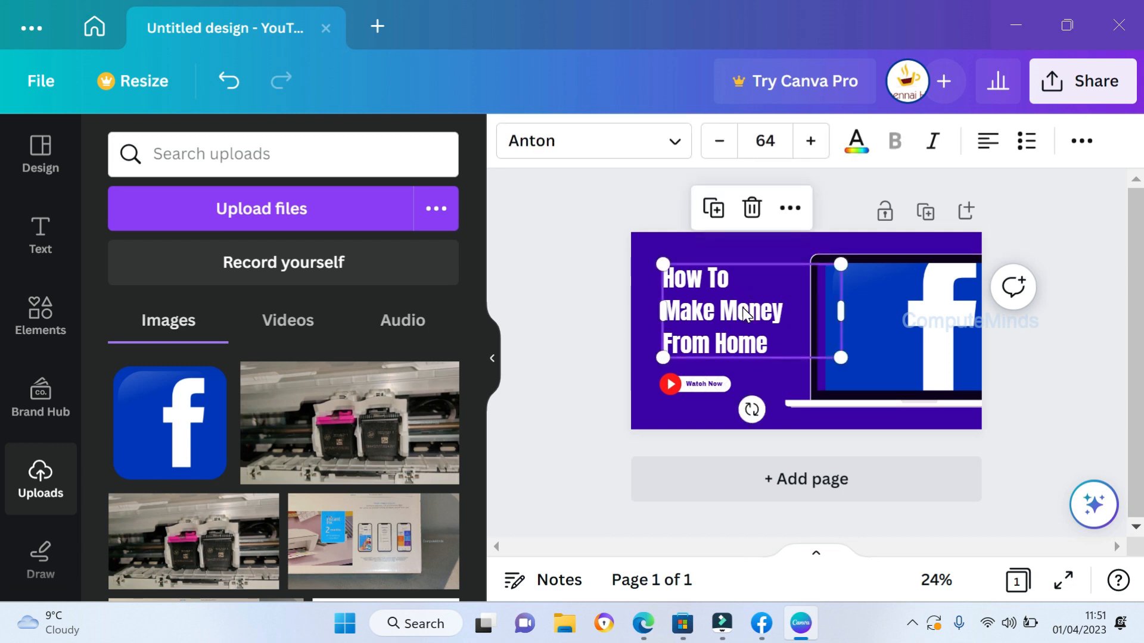
double_click(747, 329)
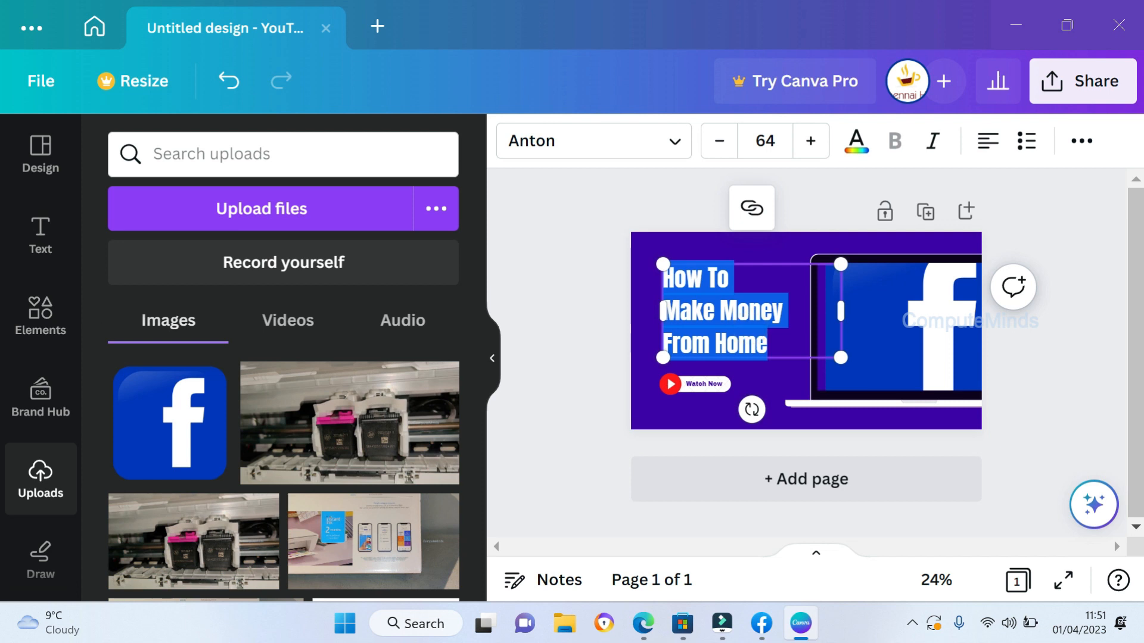
left_click(767, 343)
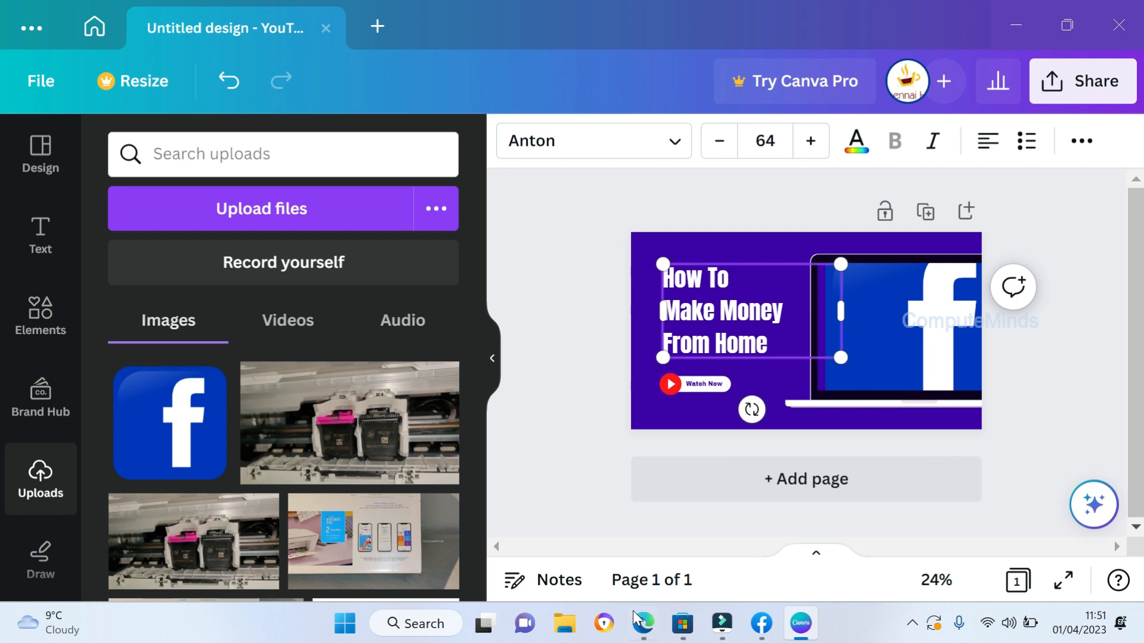
left_click(643, 629)
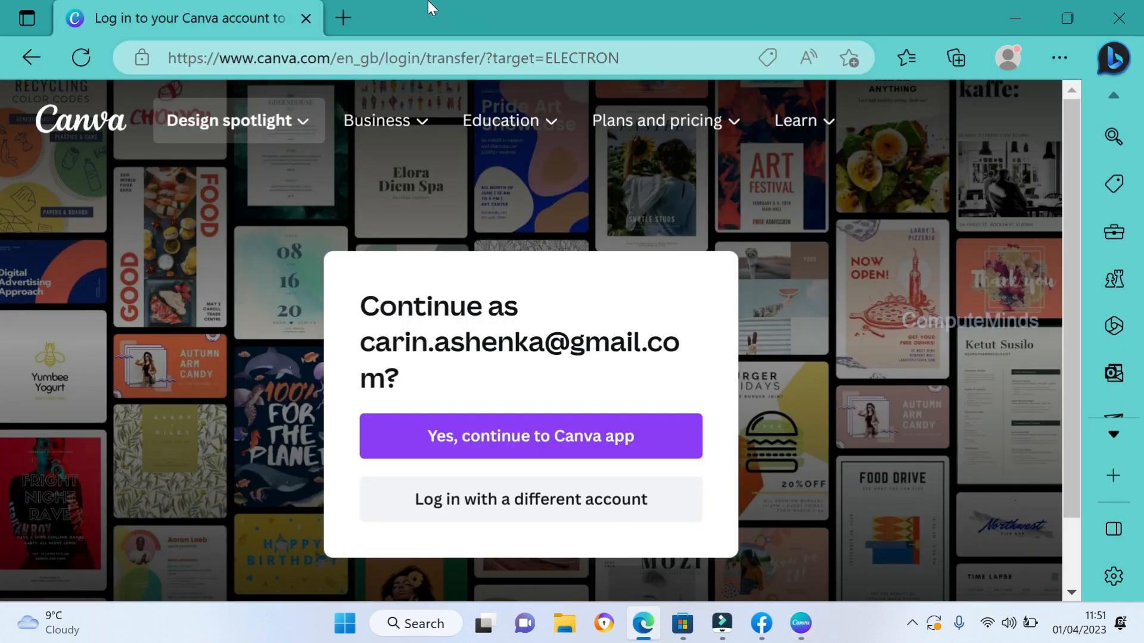
left_click(1005, 12)
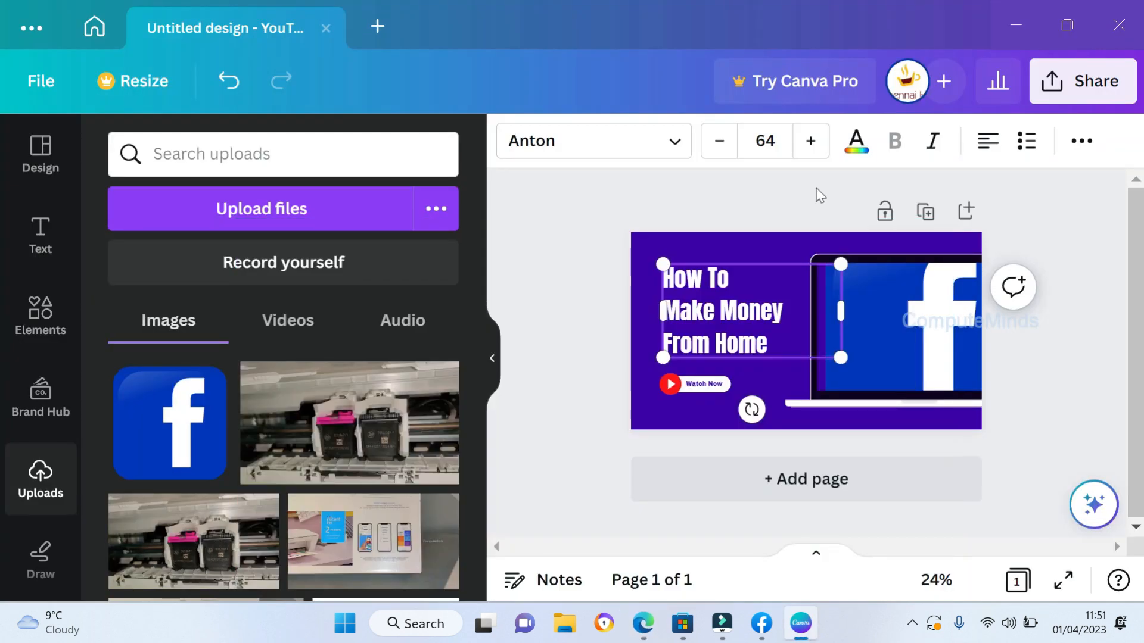
left_click_drag(768, 344, 675, 278)
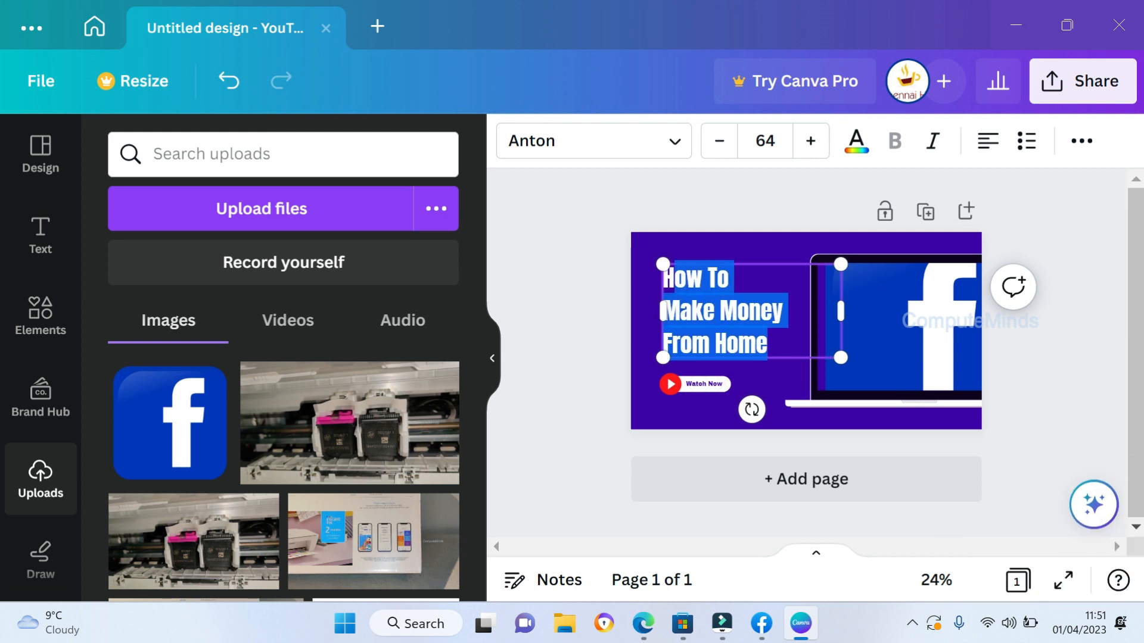
left_click(856, 143)
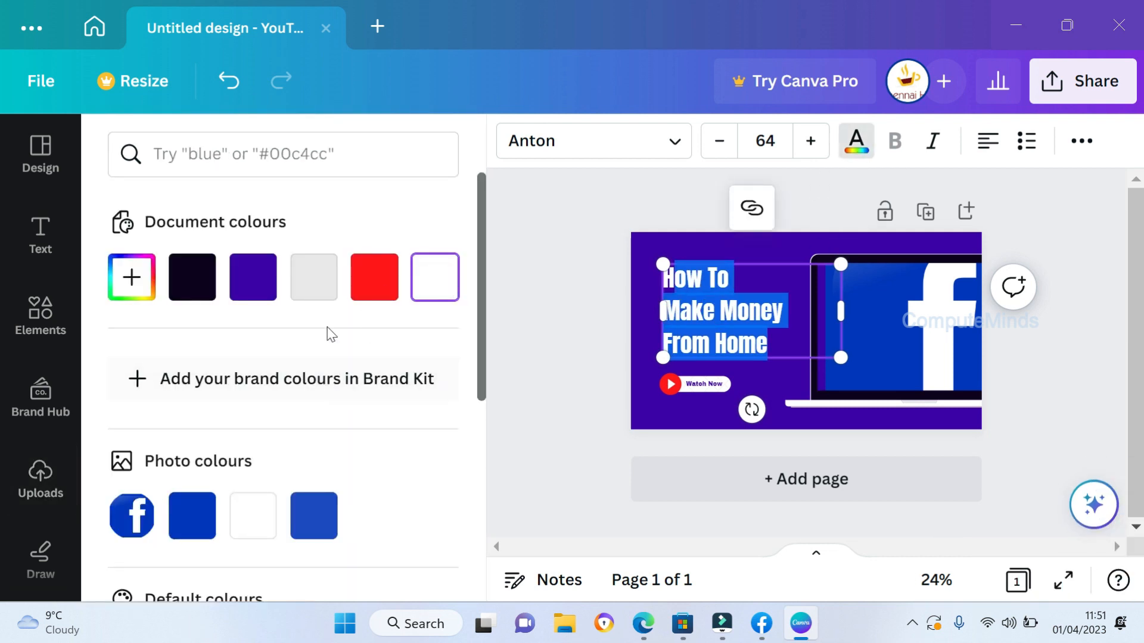
left_click_drag(484, 304, 474, 503)
left_click(251, 504)
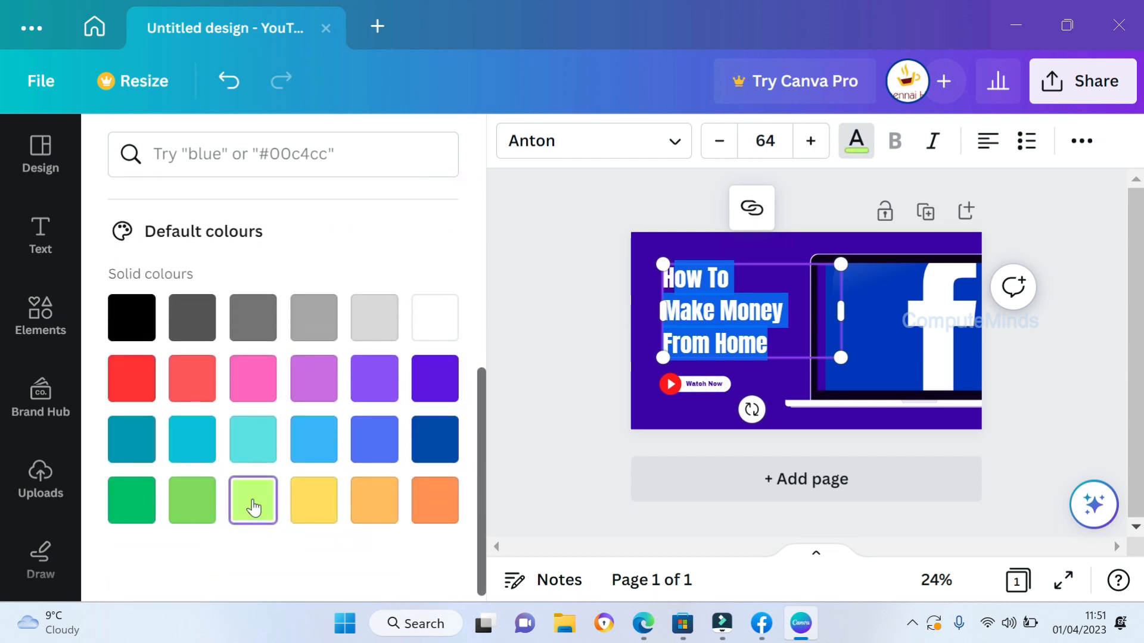
Replace the headline text with "Install Facebook" on the first line and "on Laptop" on the second.
left_click_drag(770, 343, 650, 273)
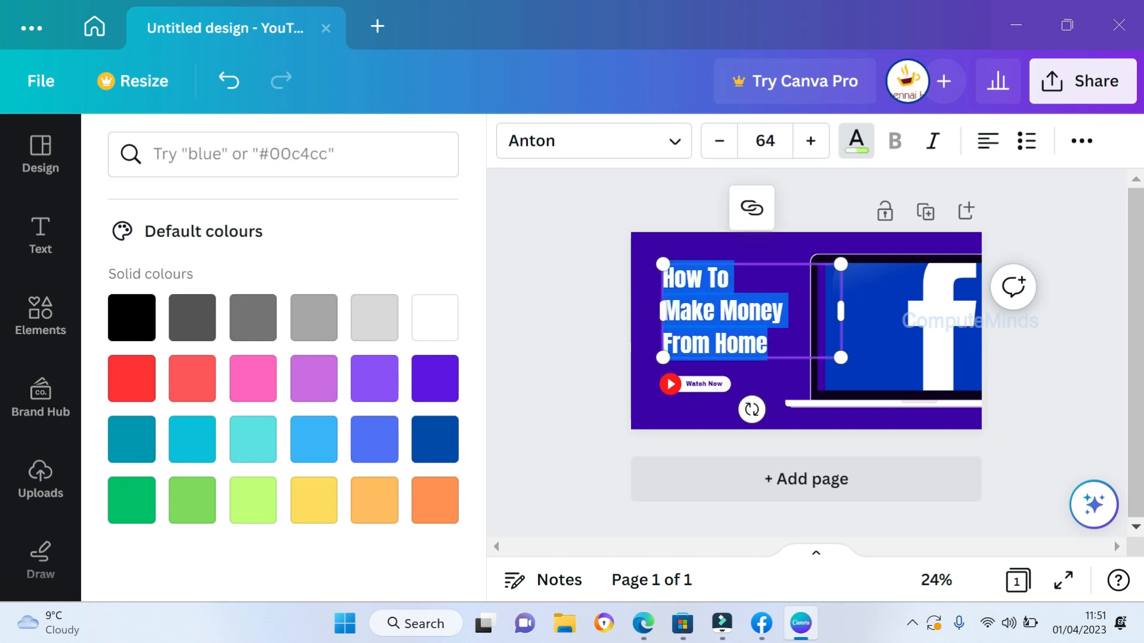
type("install face")
key("BackSpace")
key("BackSpace")
type("Fa")
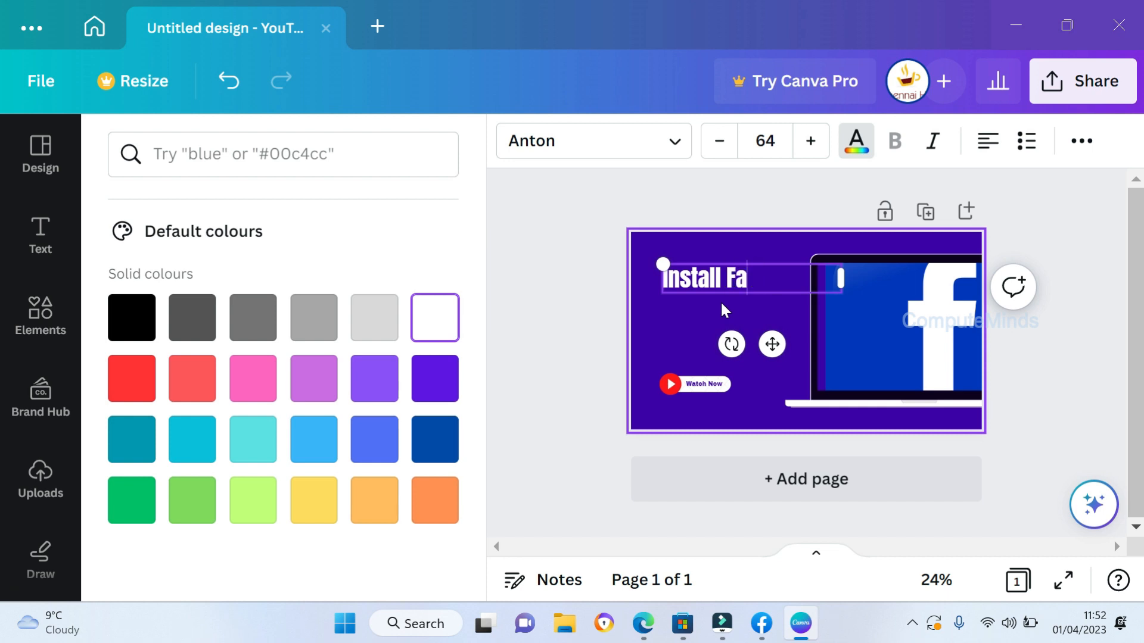
type("cebook")
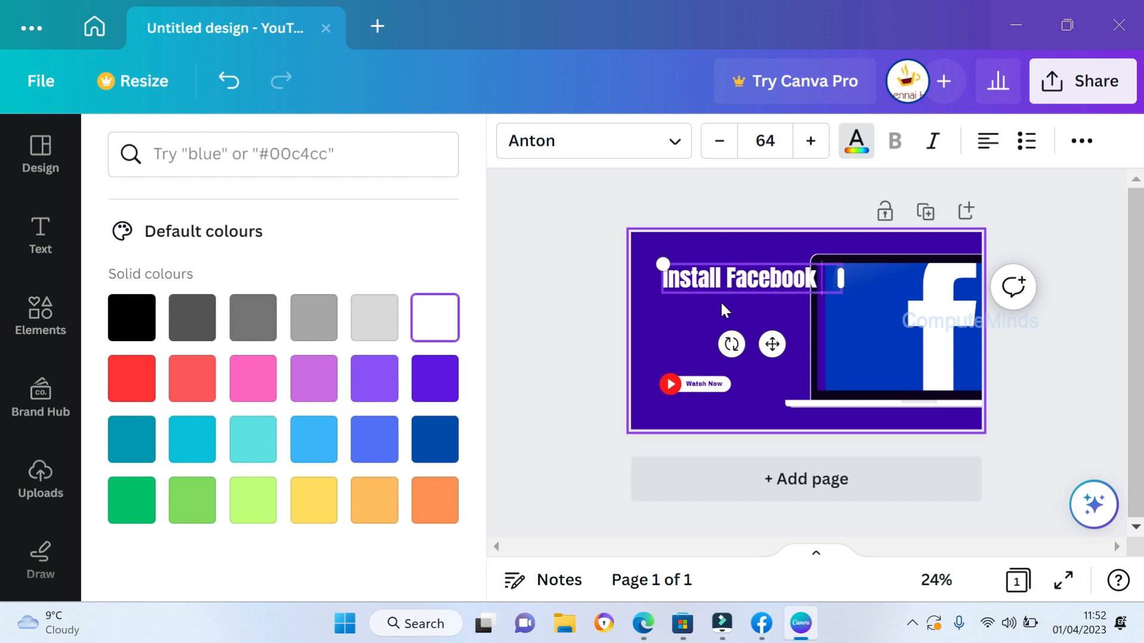
key("Return")
type("on")
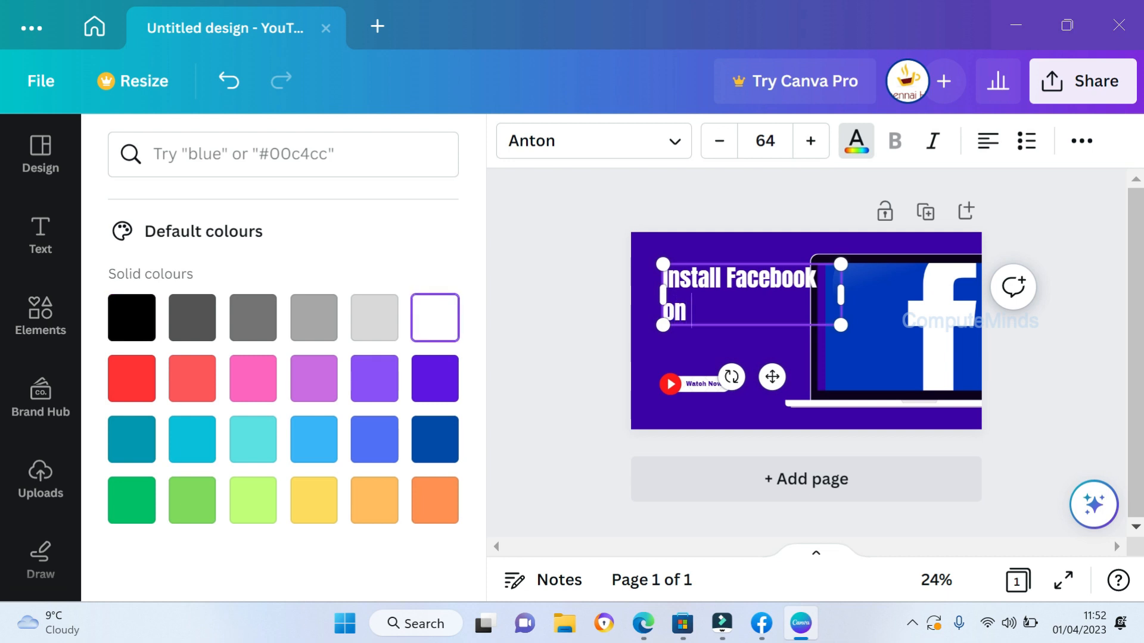
type(" Laptop")
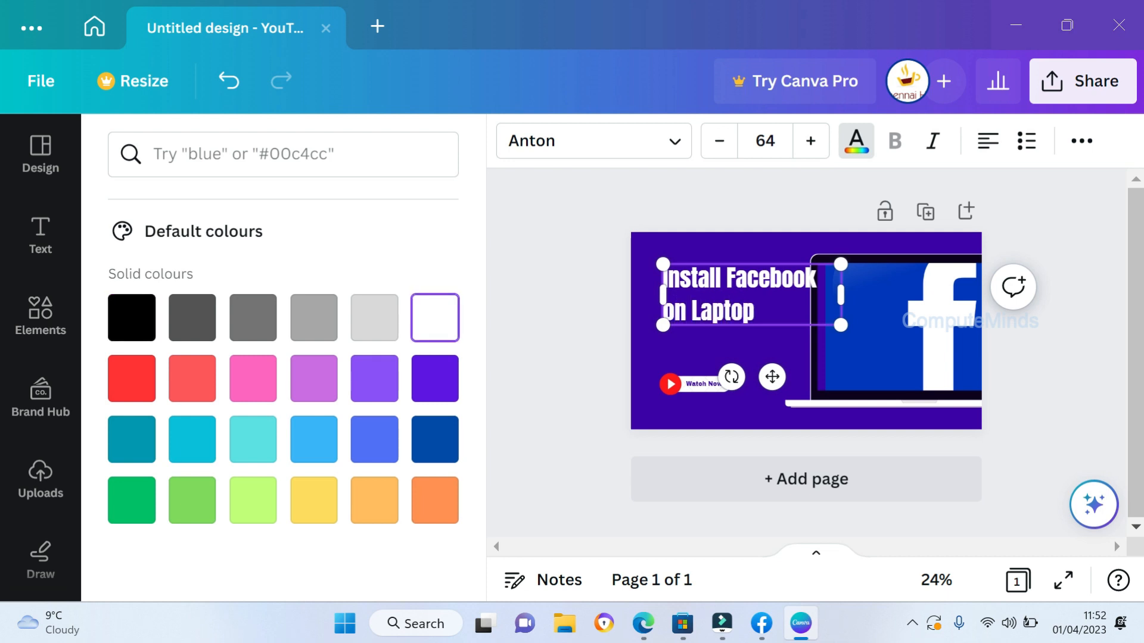
Widen the headline's text box towards the page's left edge and insert "App" before "on Laptop" on the second line.
left_click(821, 278)
left_click_drag(661, 295, 638, 295)
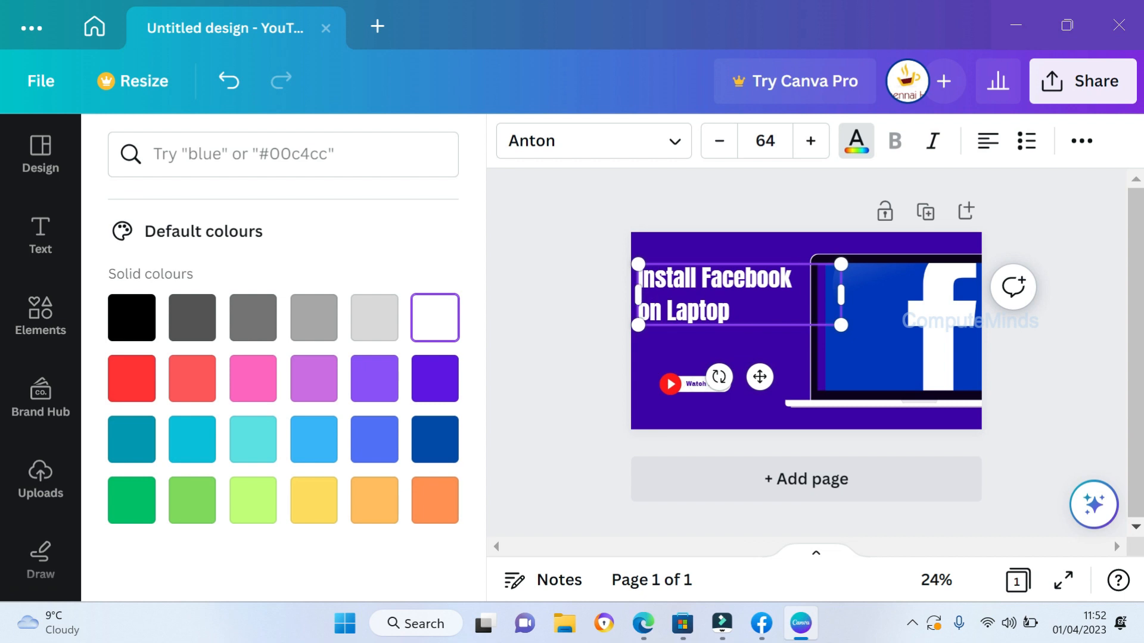
key("Return")
type("App")
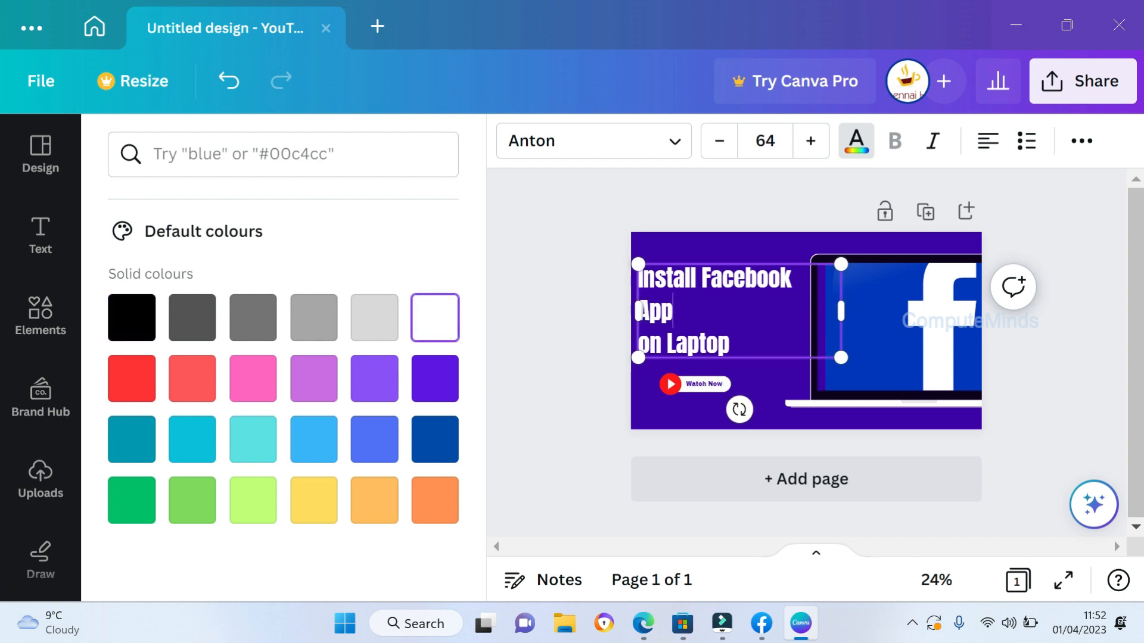
key("Delete")
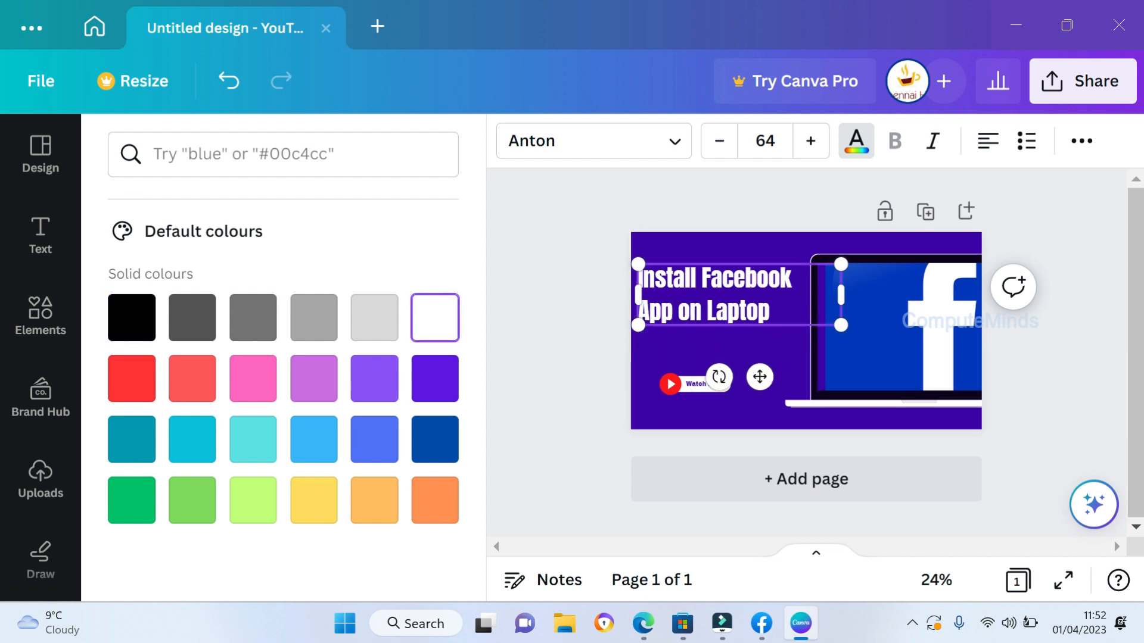
Scale the headline up slightly to a font size of about 65.8.
mouse_move(840, 325)
left_mouse_down()
mouse_move(812, 360)
mouse_move(843, 330)
mouse_move(858, 331)
mouse_move(846, 328)
left_mouse_up()
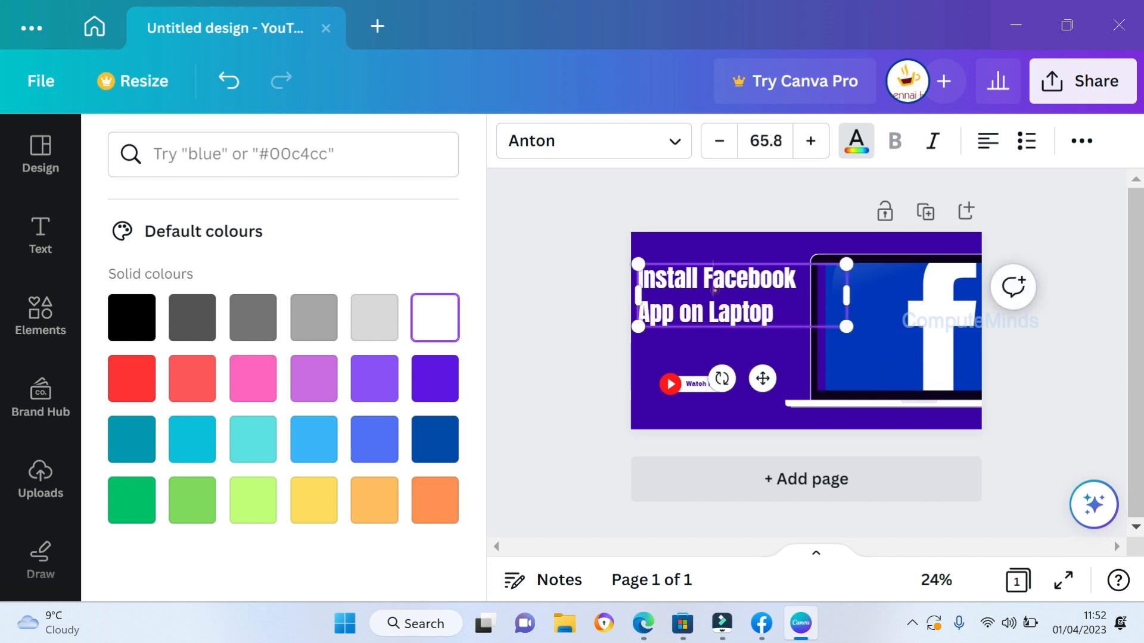
left_click(744, 349)
Colour the whole headline "Install Facebook App on Laptop" yellow from the default solid colours.
left_click(772, 313)
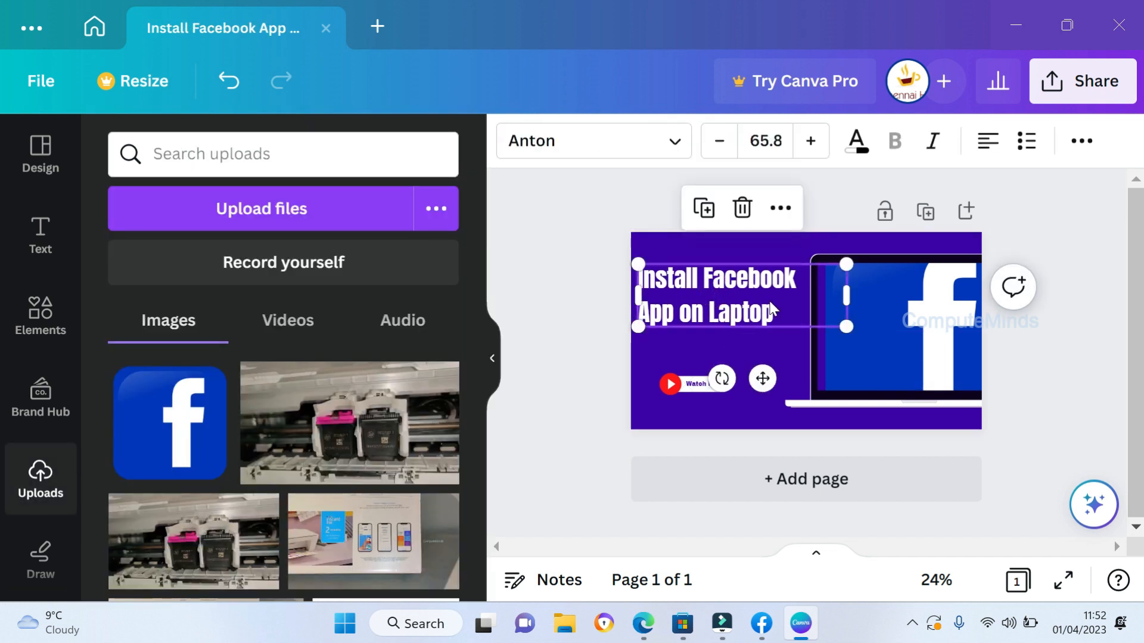
left_click(774, 313)
left_click_drag(774, 312, 636, 274)
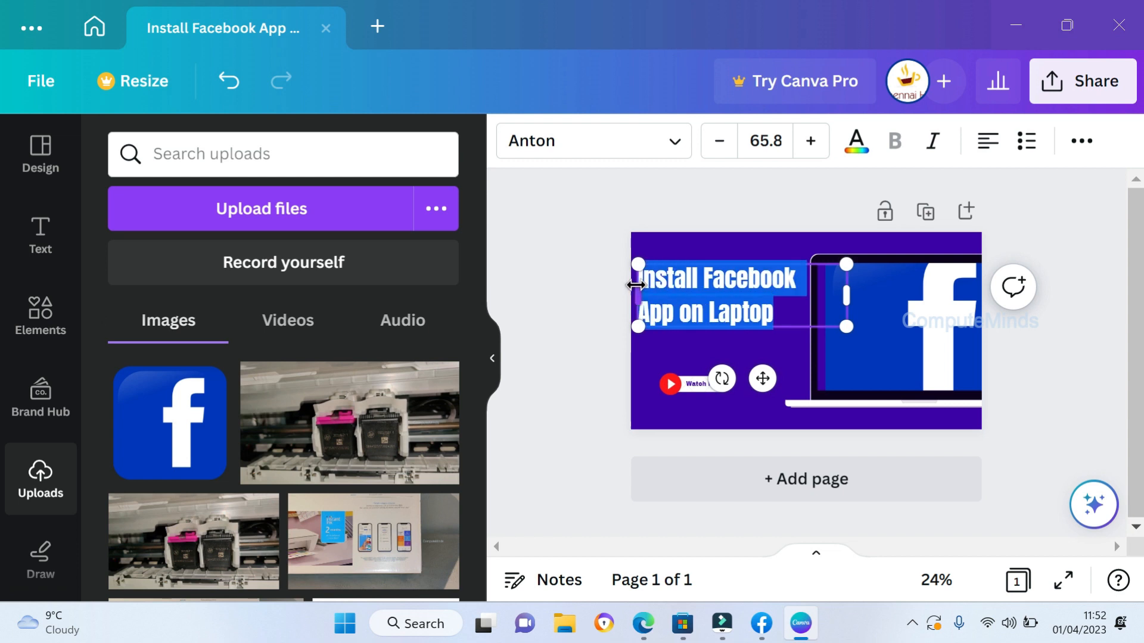
left_click(860, 143)
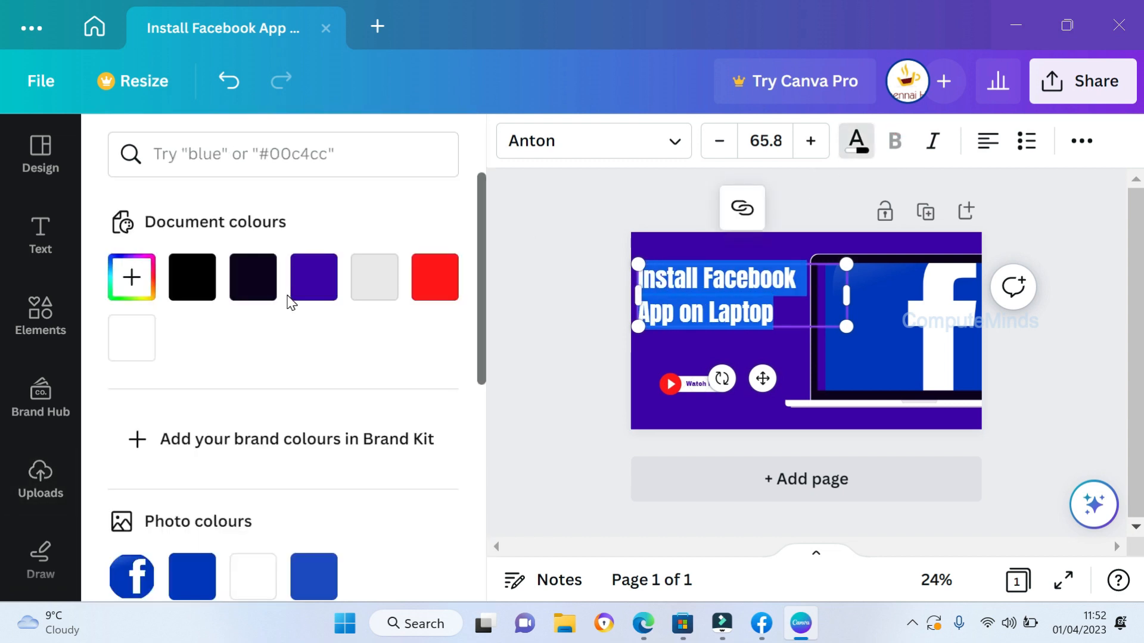
left_click_drag(481, 305, 479, 521)
left_click(312, 494)
left_click(705, 358)
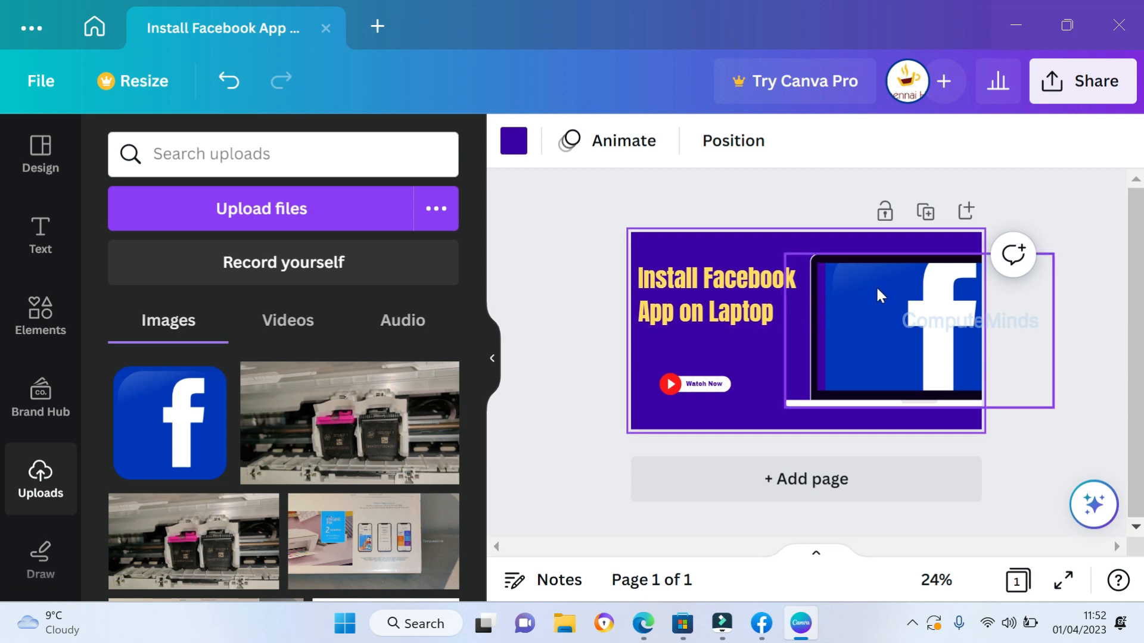
Change the colour of the whole "Install Facebook App on Laptop" headline to the default light green.
left_click(765, 313)
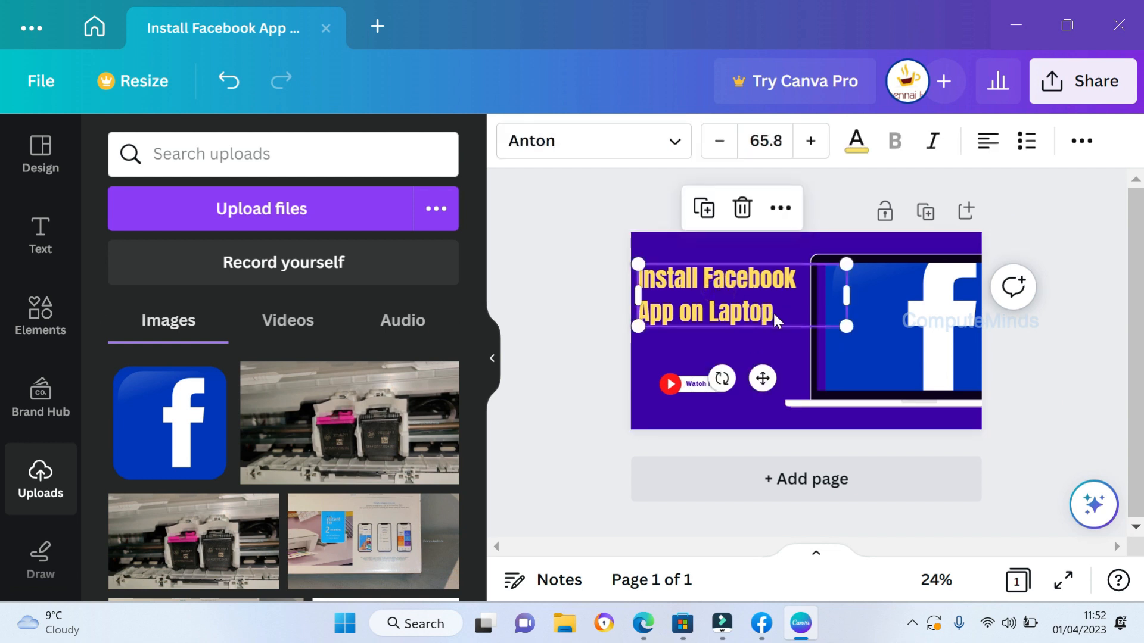
left_click(773, 316)
left_click_drag(773, 316, 632, 281)
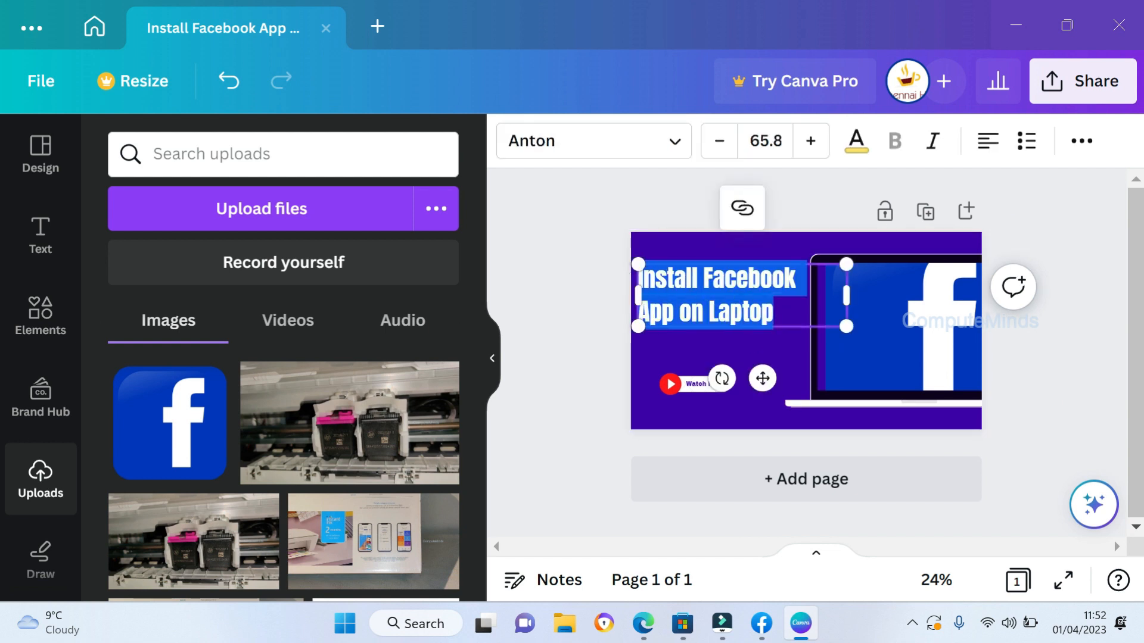
left_click(856, 140)
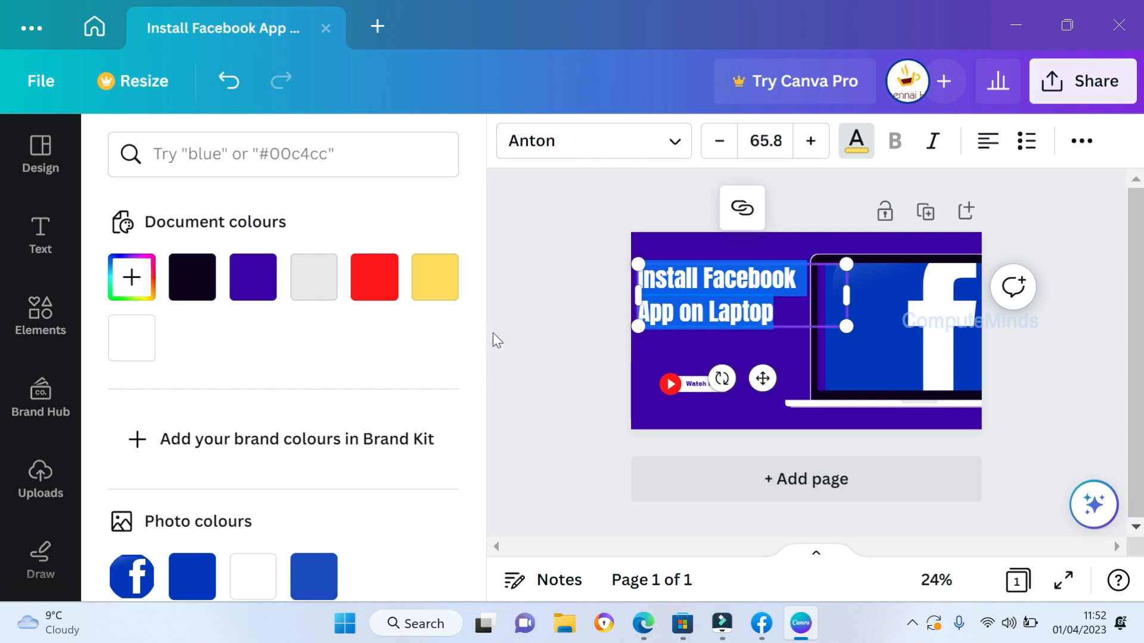
left_click_drag(482, 322, 470, 548)
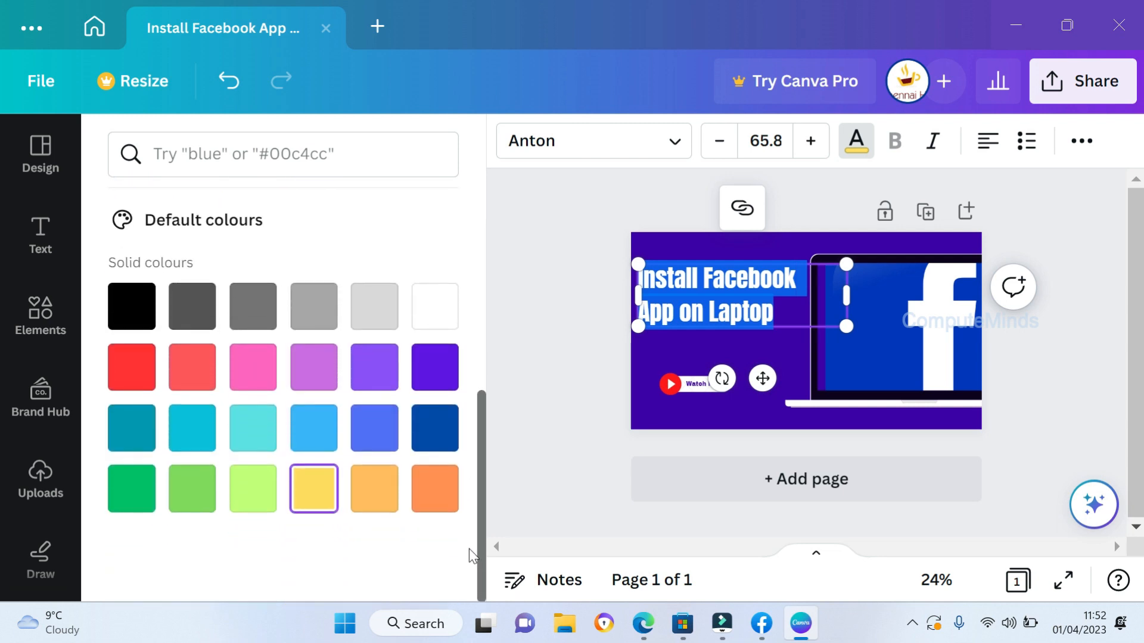
left_click(249, 501)
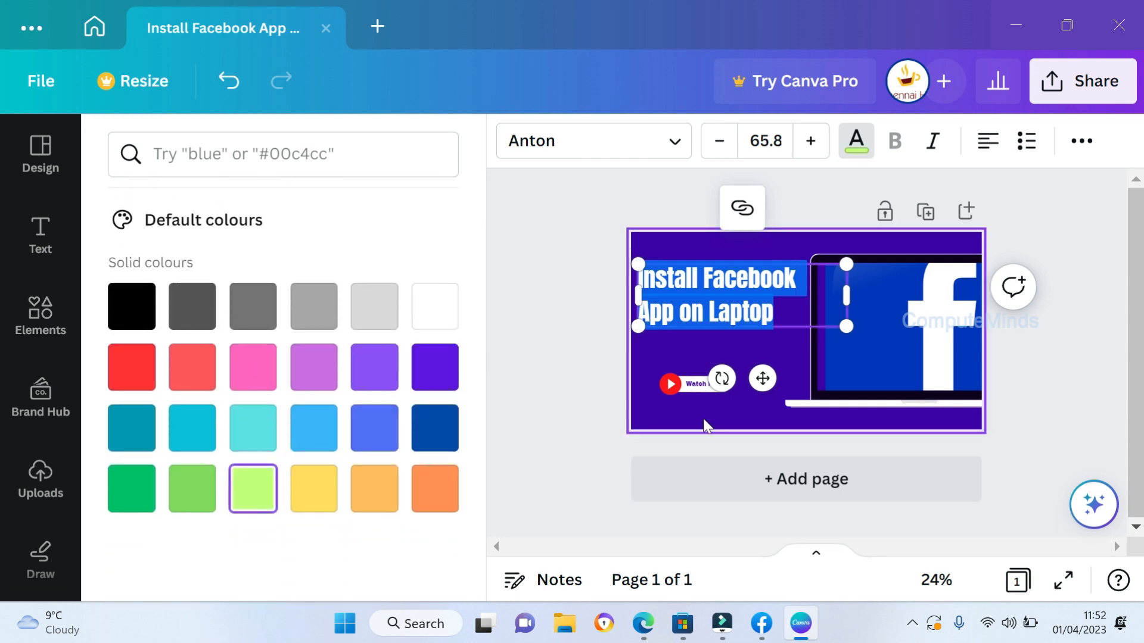
left_click(688, 343)
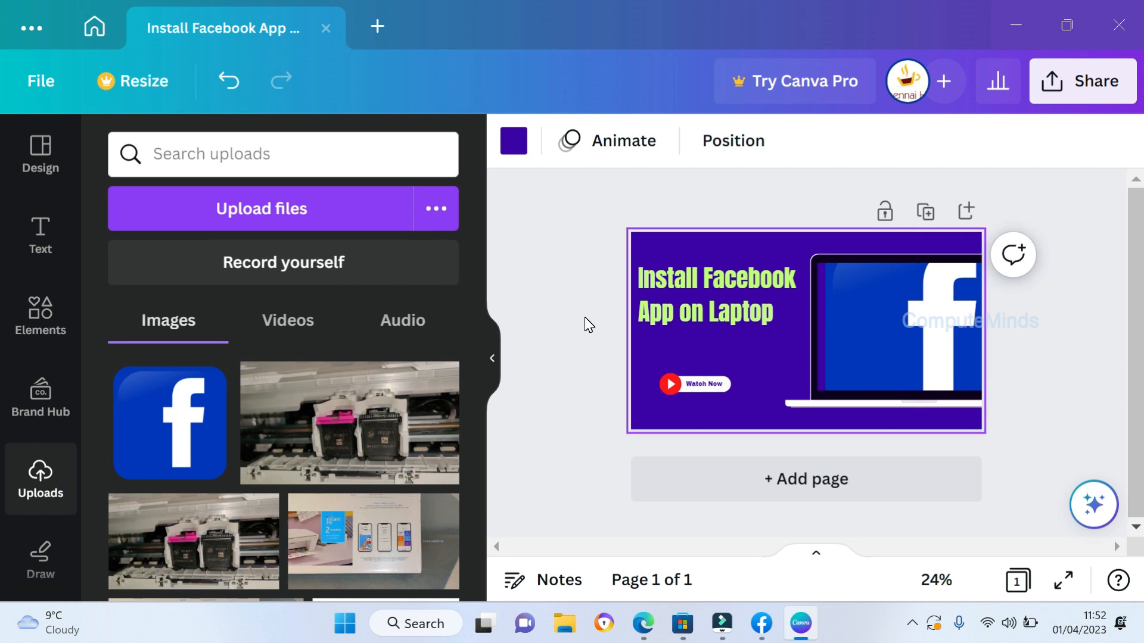